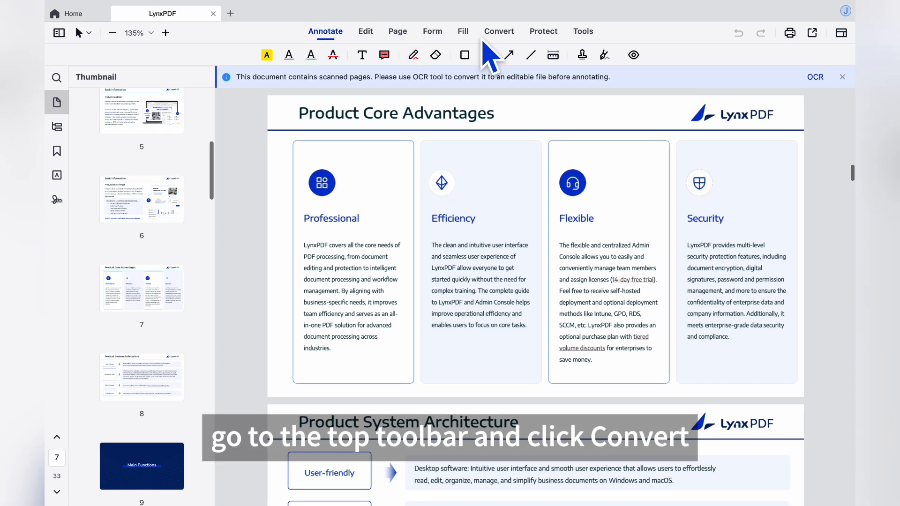
Display the PDF conversion tools and look through the additional output formats on offer.
left_click(499, 38)
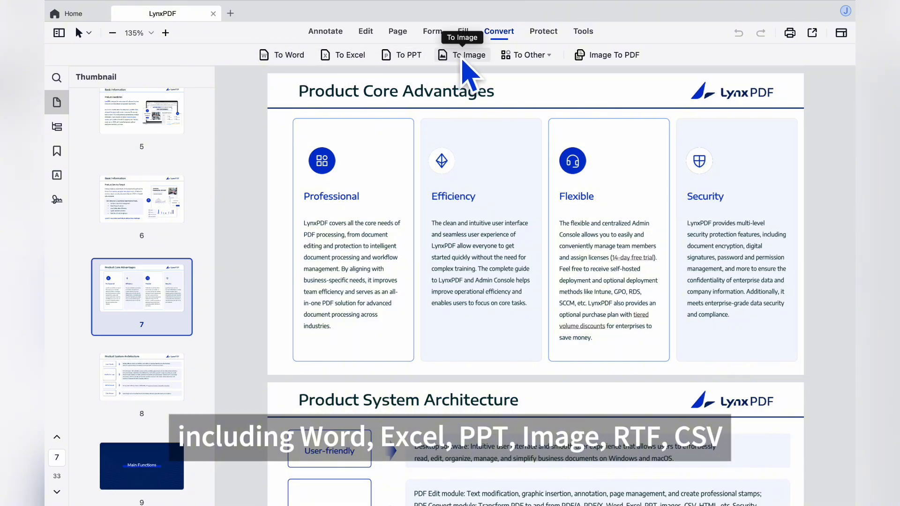
left_click(526, 55)
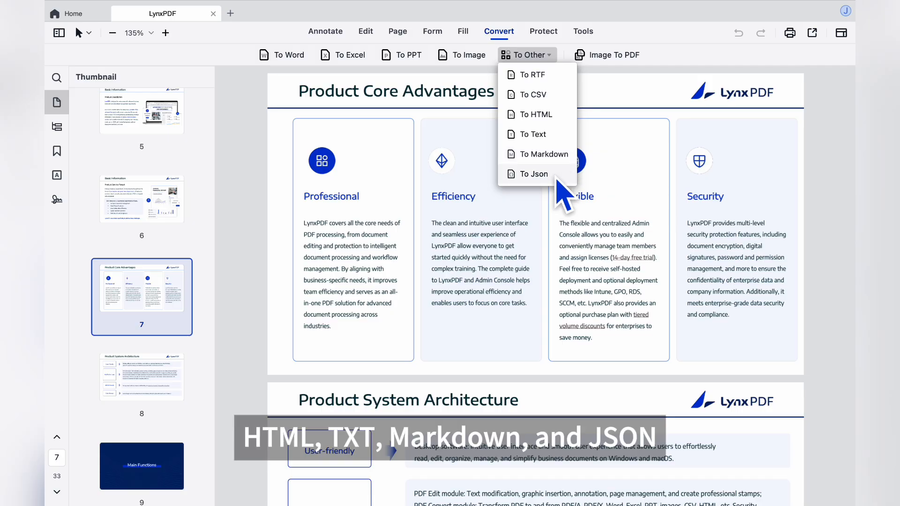
left_click(597, 98)
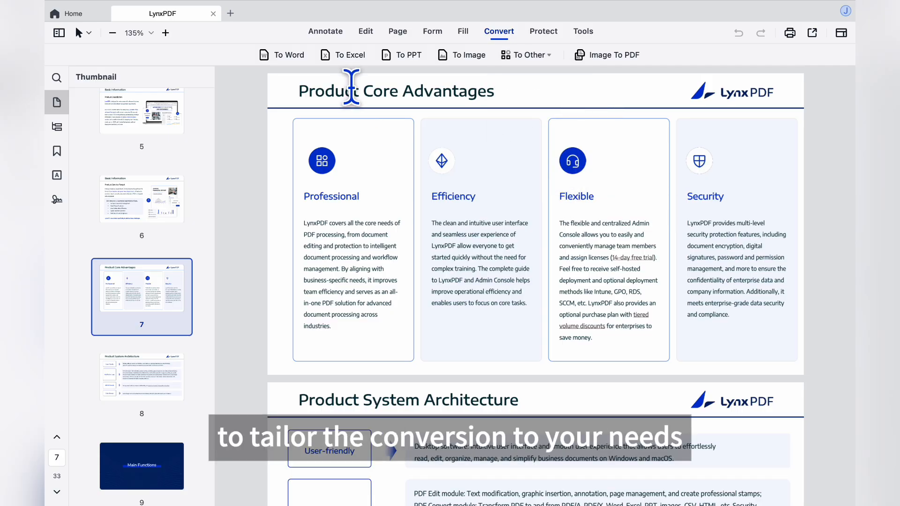
Set up a Word conversion of the PDF with text recognition enabled and English as the OCR language.
left_click(294, 62)
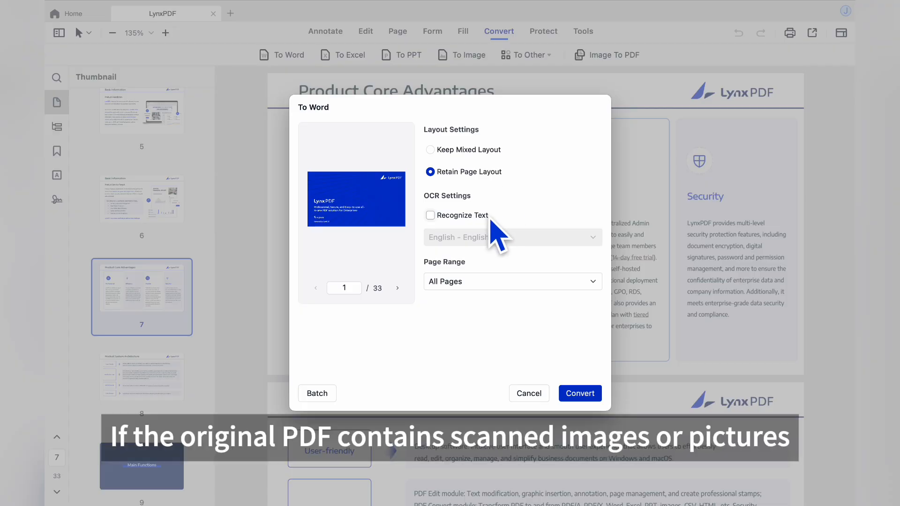
left_click(430, 216)
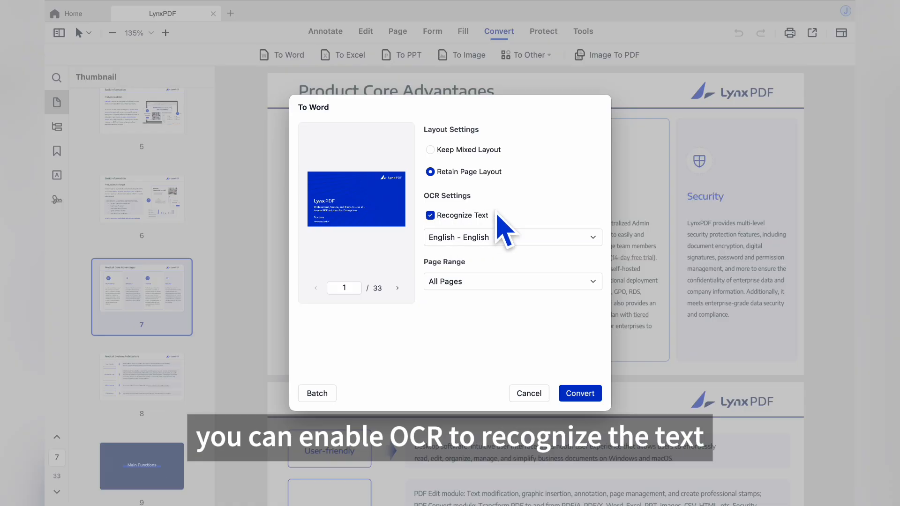
left_click(595, 238)
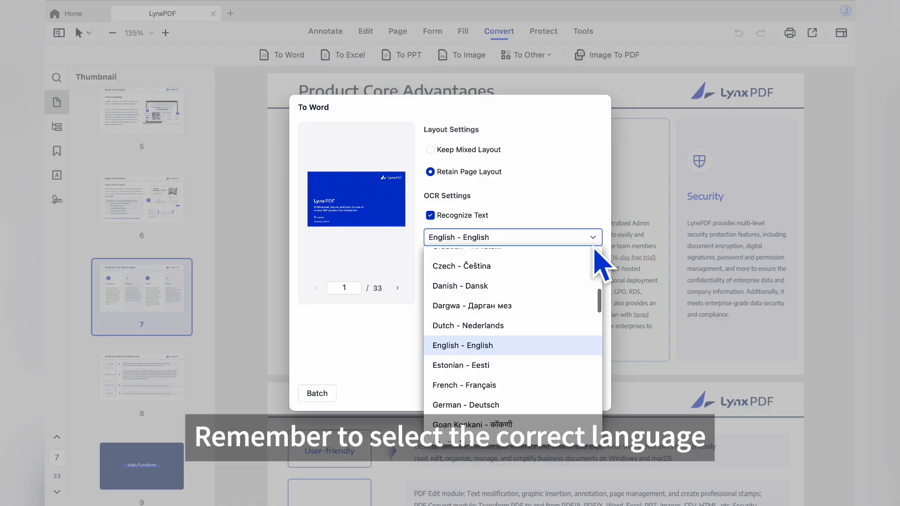
scroll(558, 319, "down", 2)
scroll(558, 316, "down", 4)
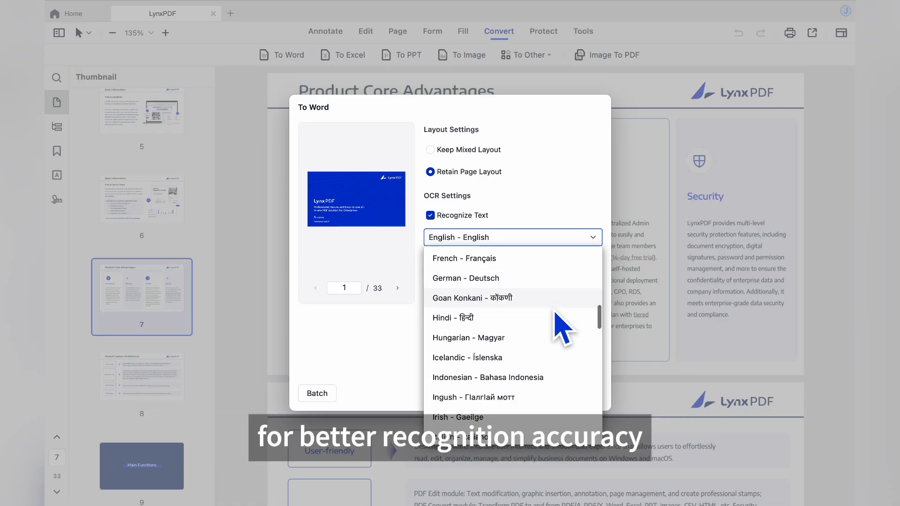
scroll(561, 319, "up", 3)
left_click(524, 267)
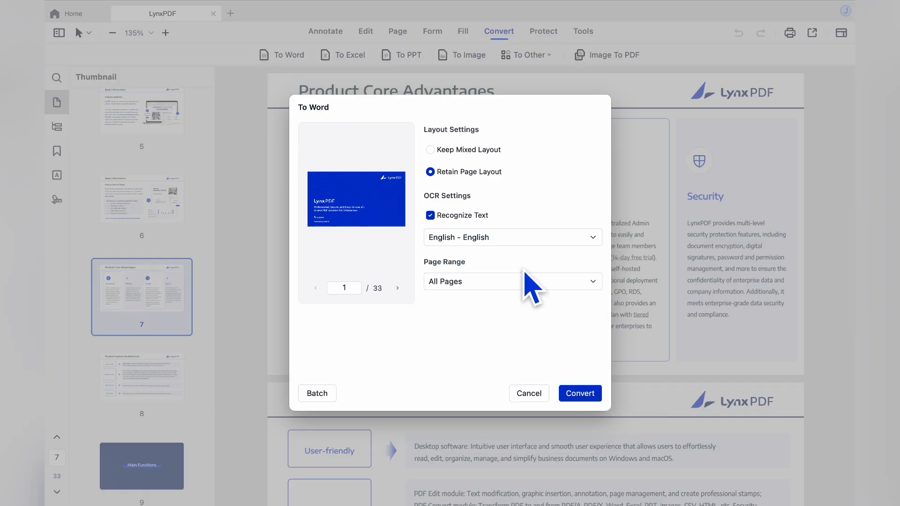
Limit the Word conversion to Current Page, run it and save the converted file.
left_click(572, 281)
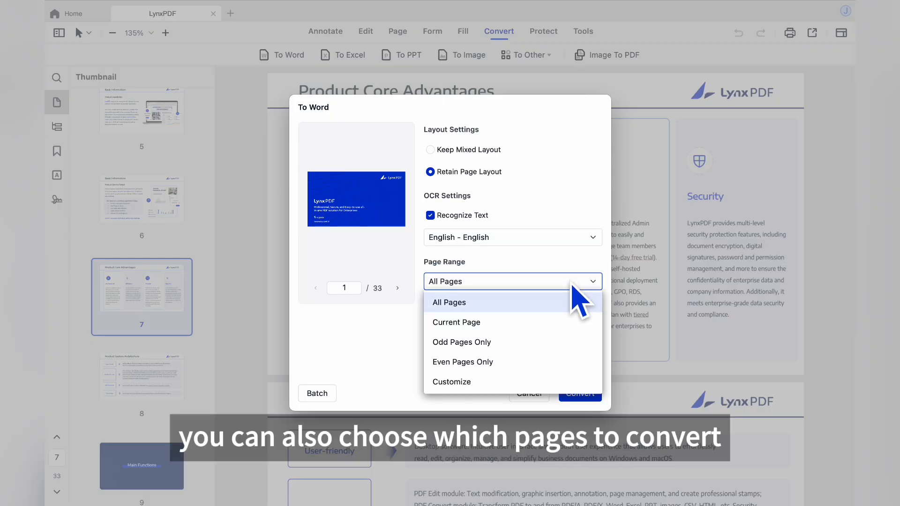
left_click(562, 322)
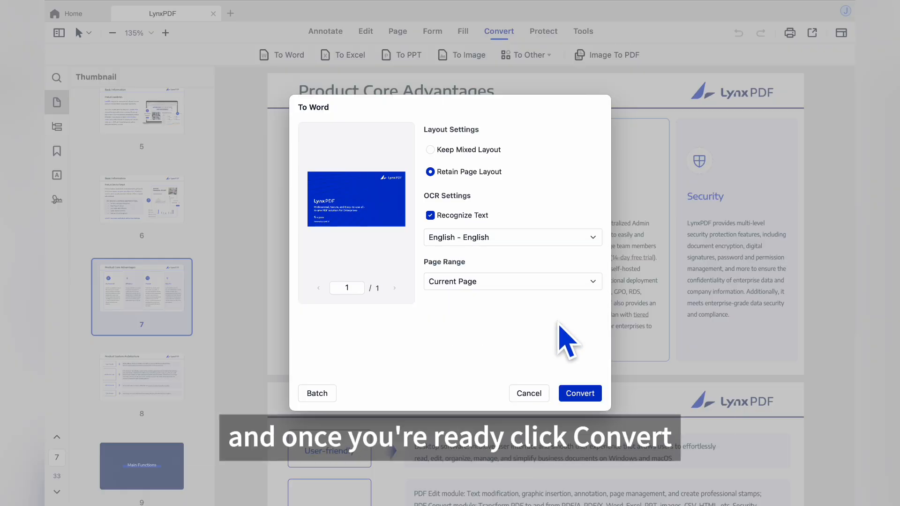
left_click(585, 393)
left_click(638, 360)
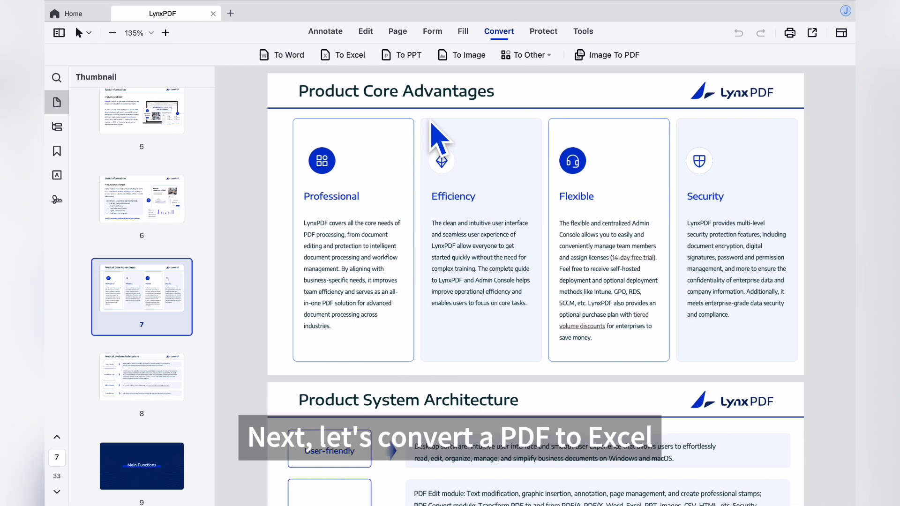
Set up an Excel conversion that extracts Only Table content and creates a sheet for each table.
left_click(357, 58)
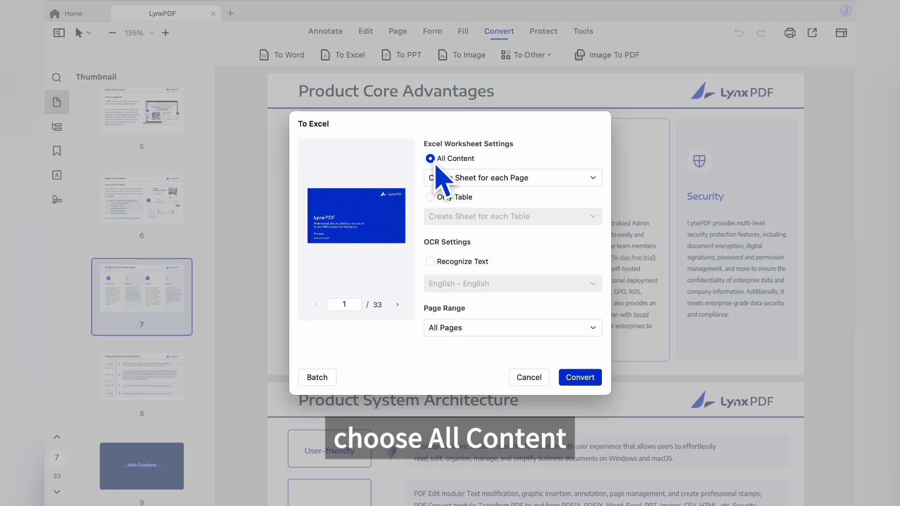
left_click(575, 179)
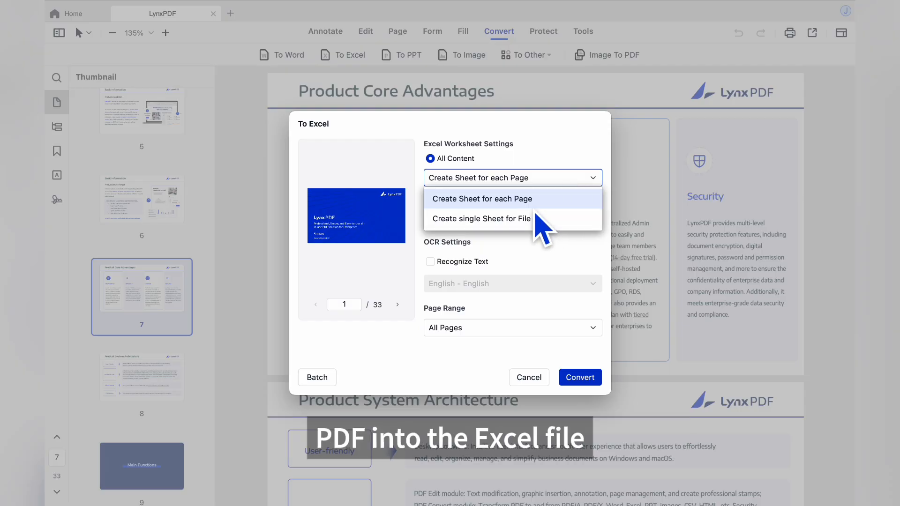
left_click(558, 178)
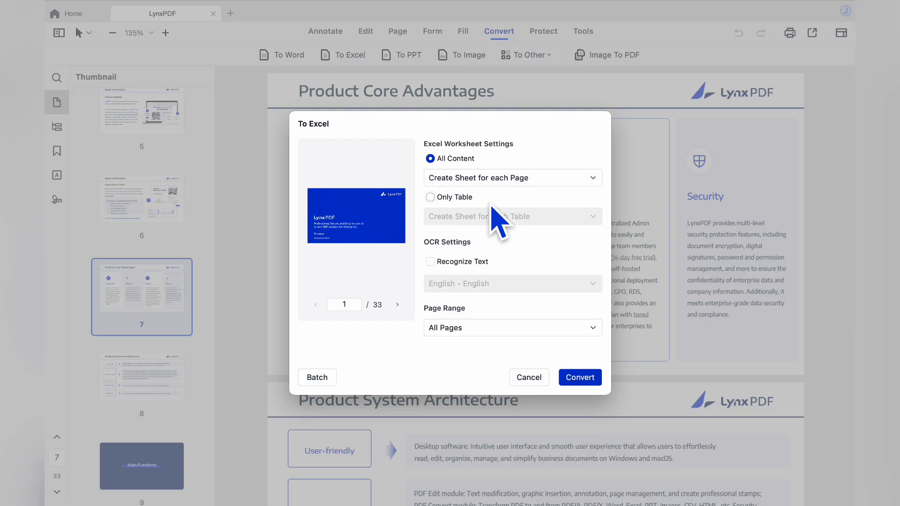
left_click(439, 199)
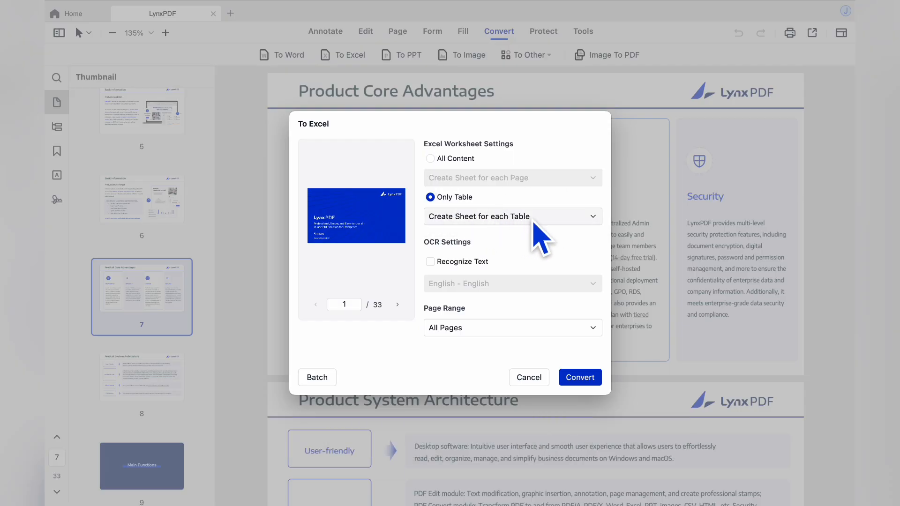
left_click(574, 219)
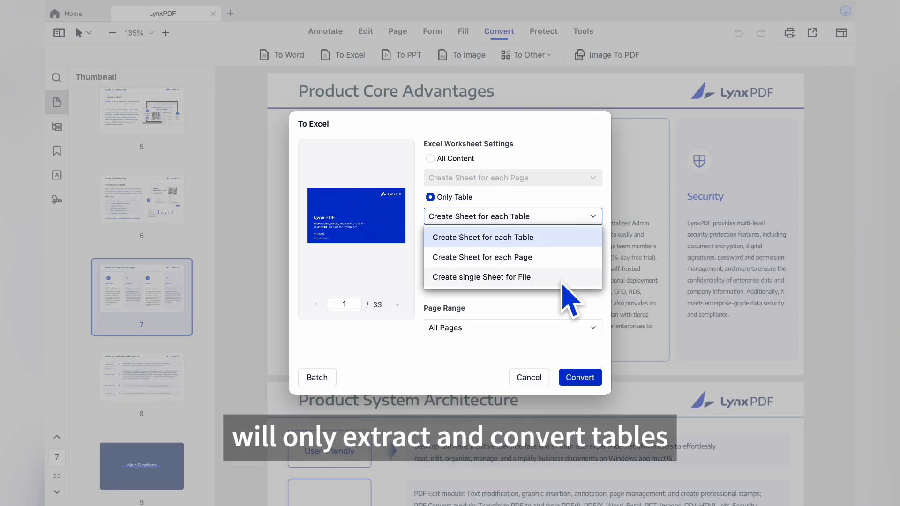
left_click(554, 203)
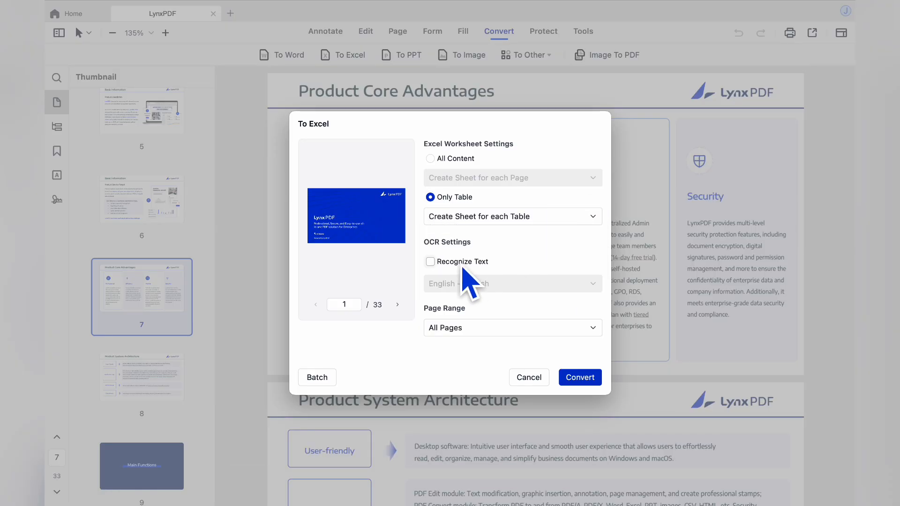
Enable text recognition and Odd Pages Only for the Excel conversion, start it, and cancel at the save location.
left_click(431, 262)
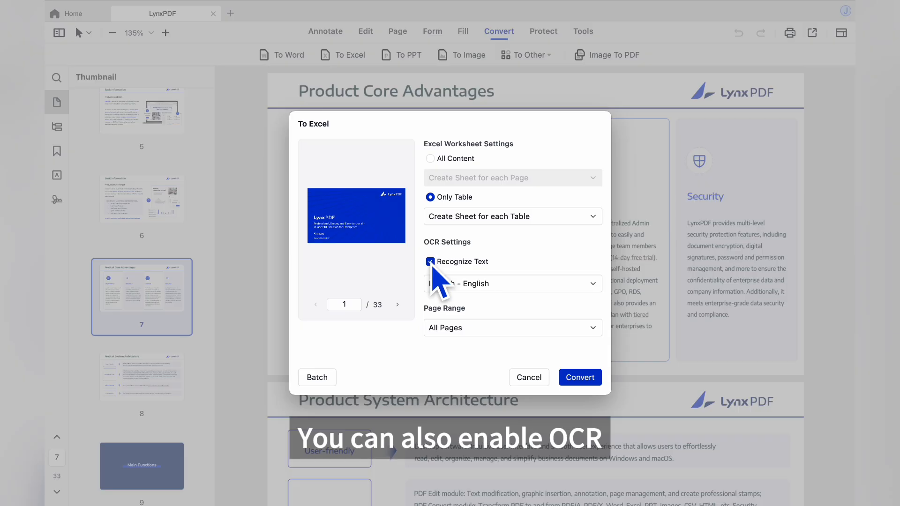
left_click(498, 328)
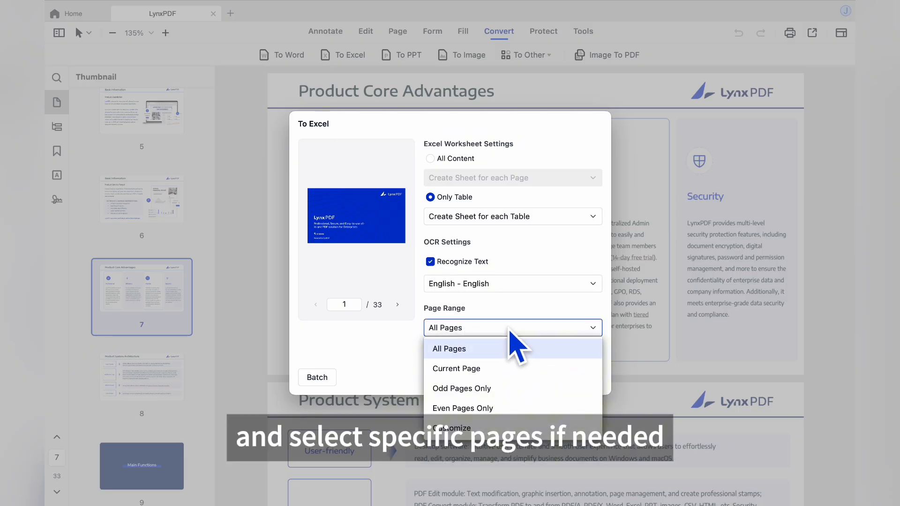
left_click(516, 375)
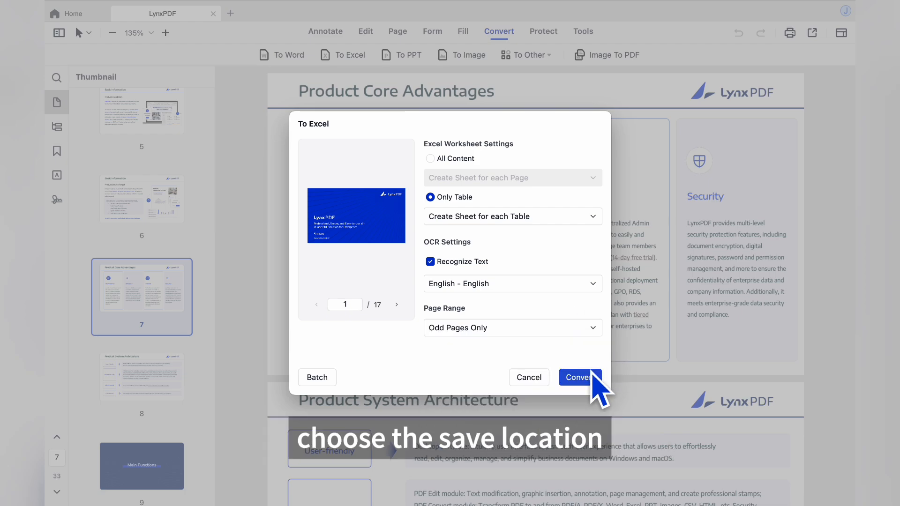
left_click(580, 379)
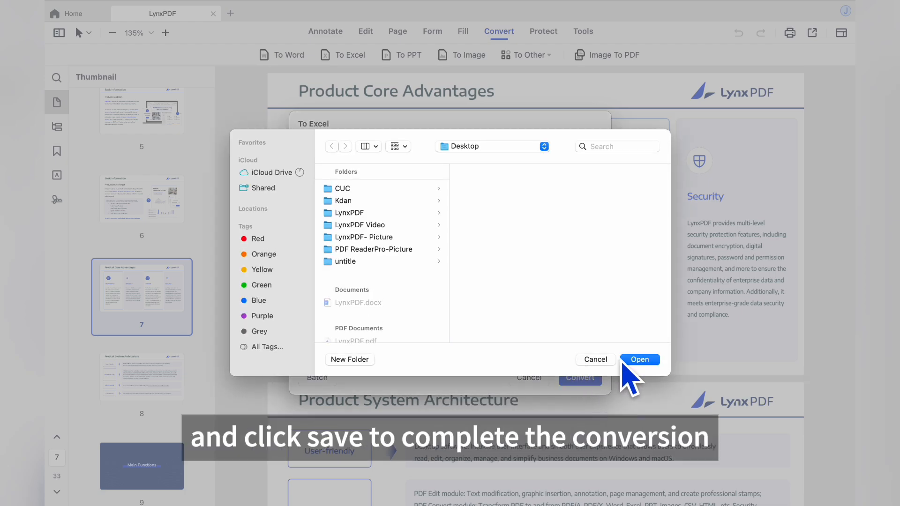
left_click(606, 362)
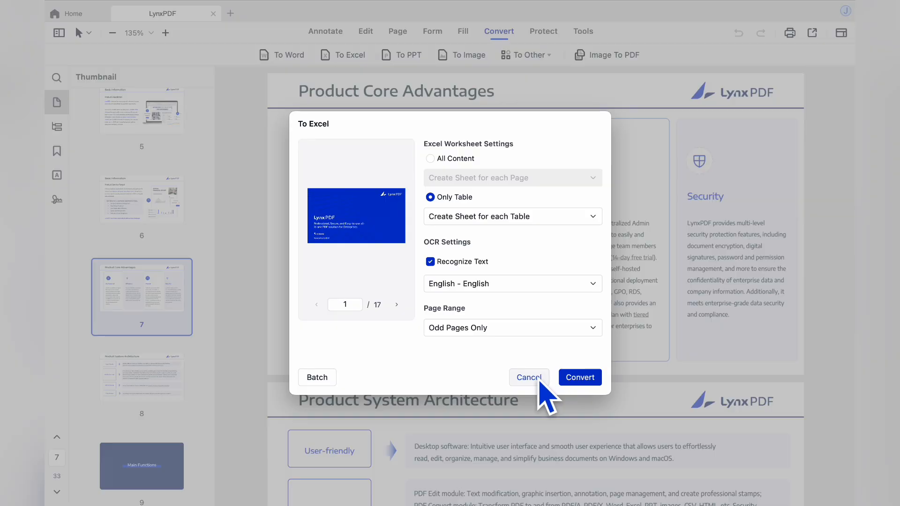
left_click(533, 378)
Try a PPT conversion with text recognition enabled and Even Pages Only, backing out once the save location is requested.
left_click(400, 57)
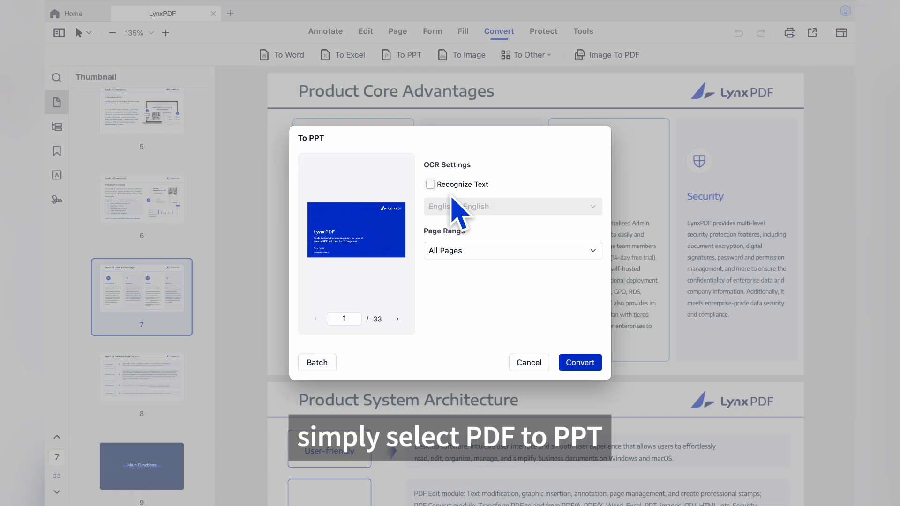
left_click(430, 186)
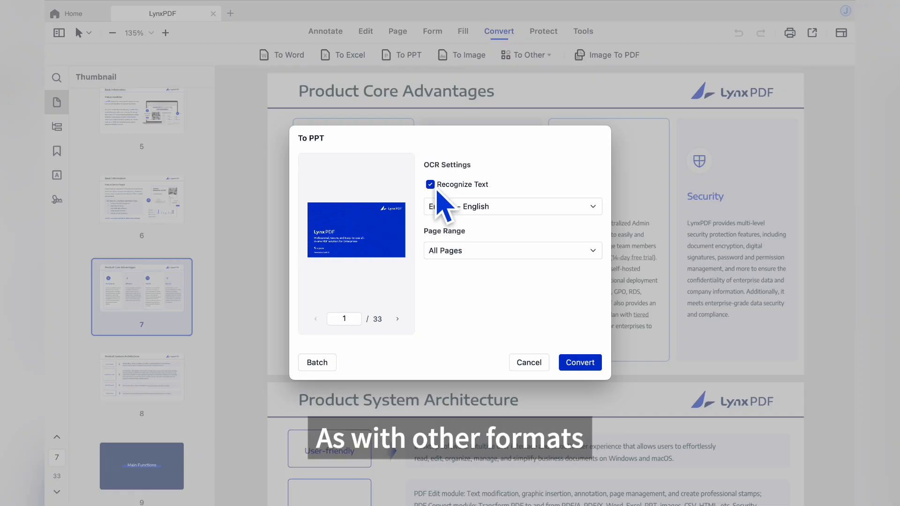
left_click(524, 252)
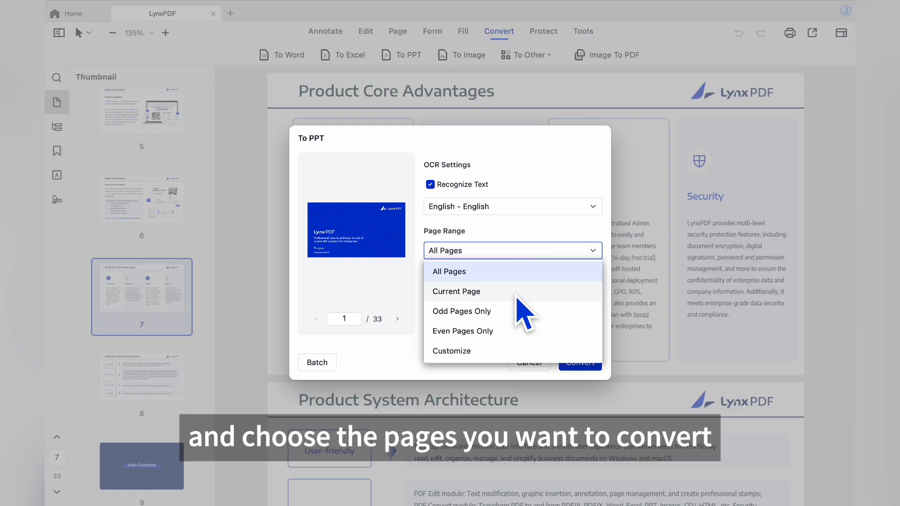
left_click(509, 333)
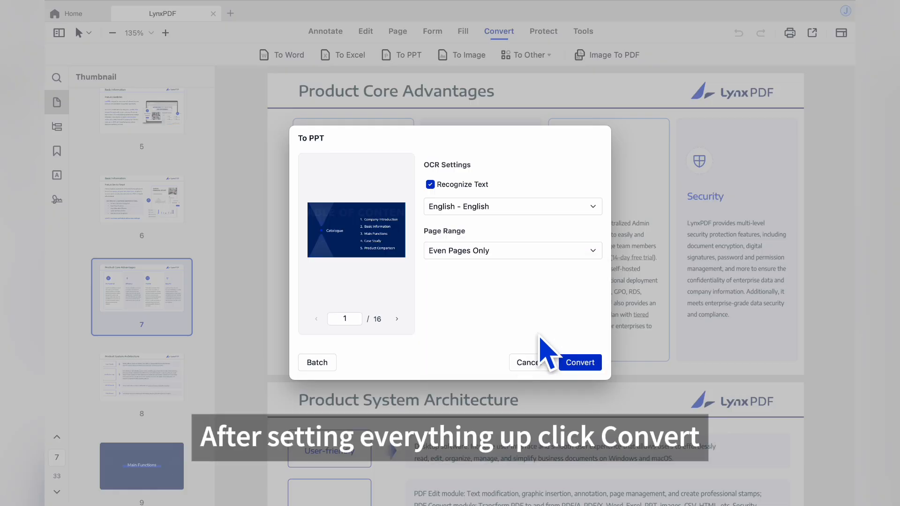
left_click(573, 366)
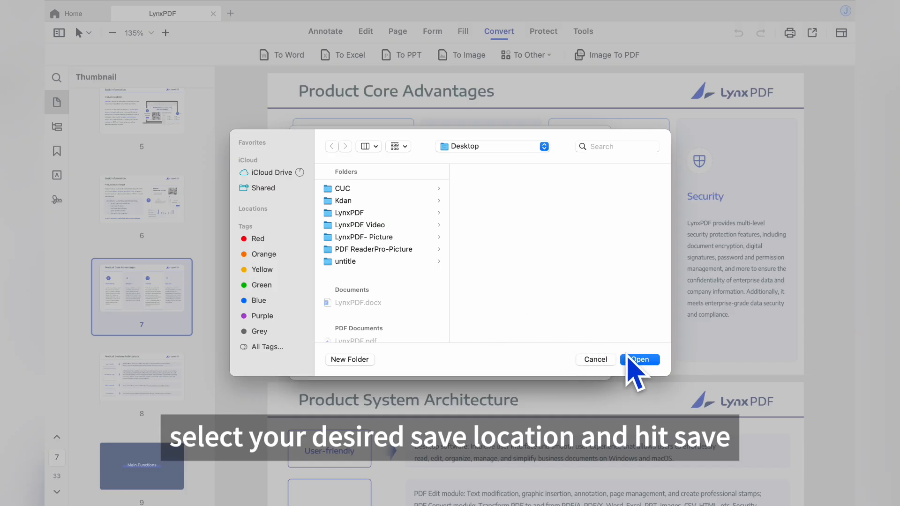
left_click(623, 360)
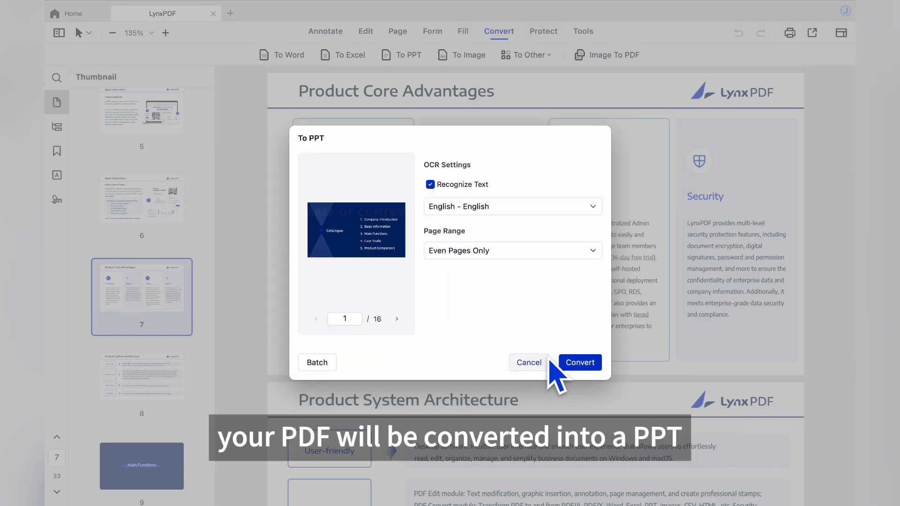
left_click(544, 362)
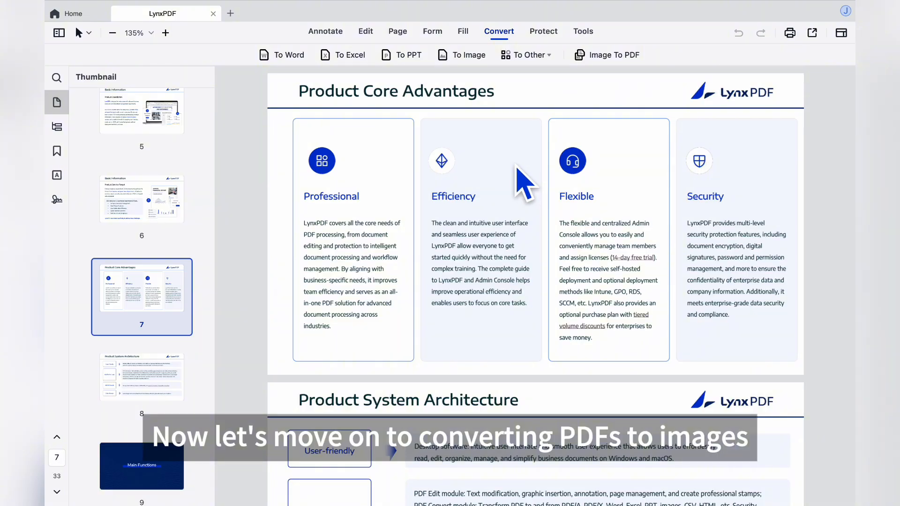
Set up an image conversion of the PDF in JPG format at 150 dpi.
left_click(470, 61)
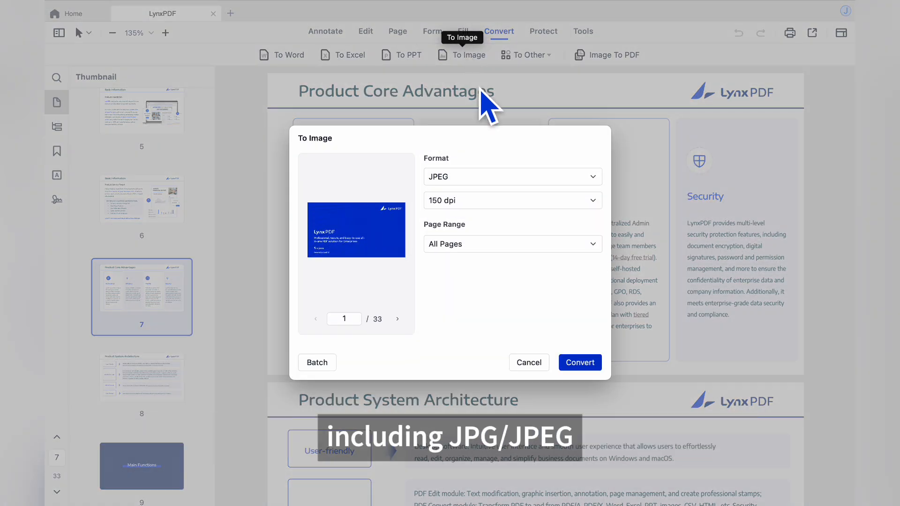
left_click(515, 176)
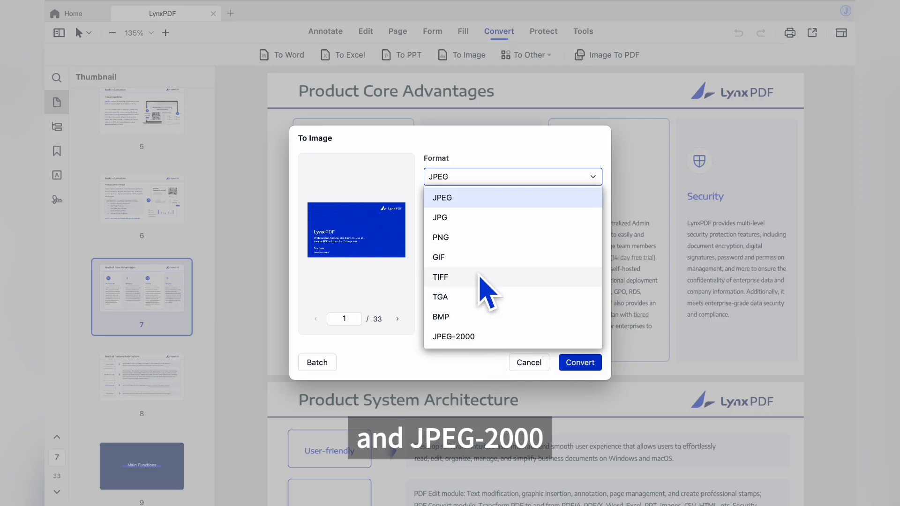
left_click(486, 224)
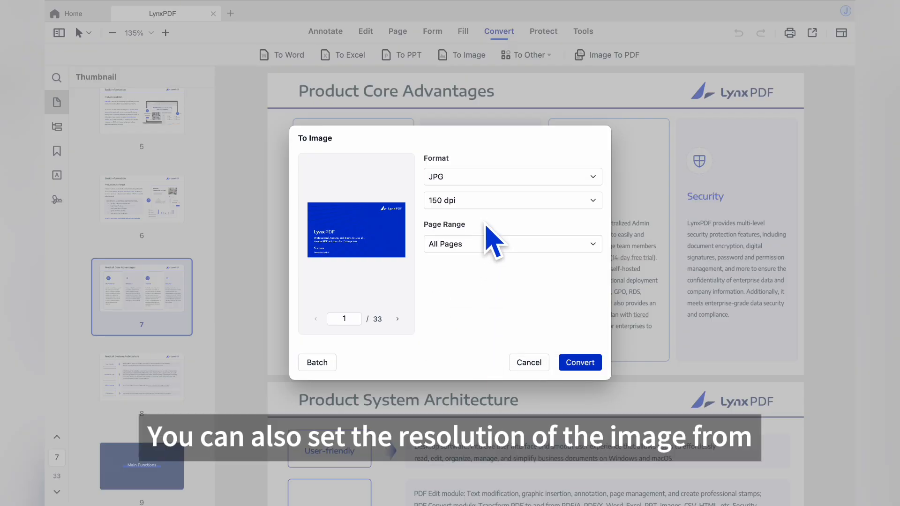
left_click(539, 203)
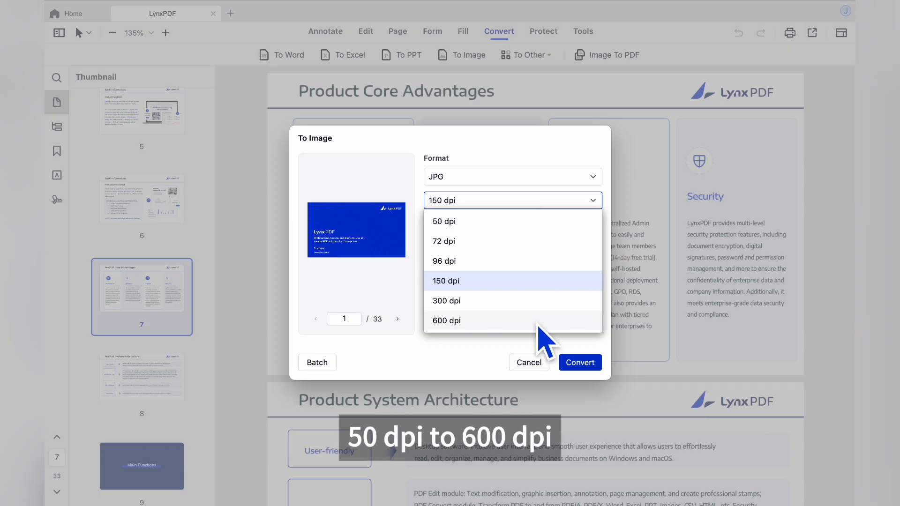
left_click(532, 282)
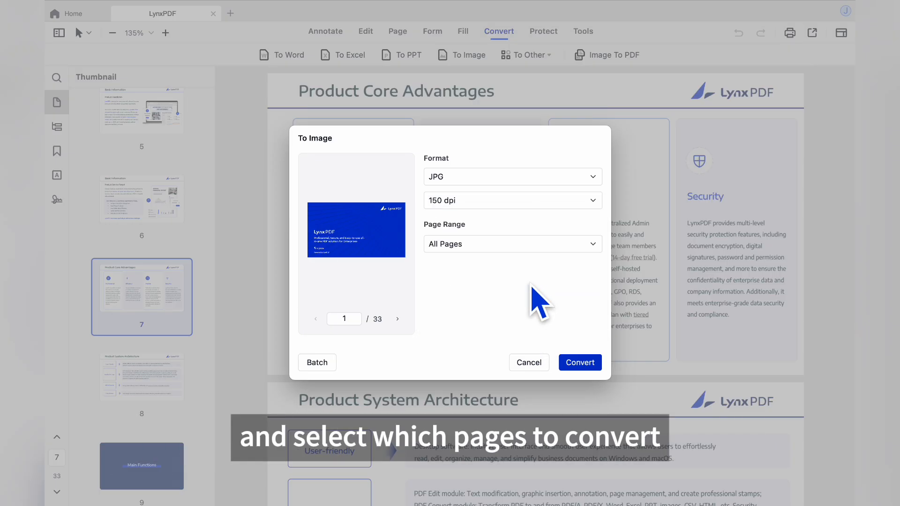
Keep All Pages as the image conversion's range, start it, and back out at the save location and settings.
left_click(557, 247)
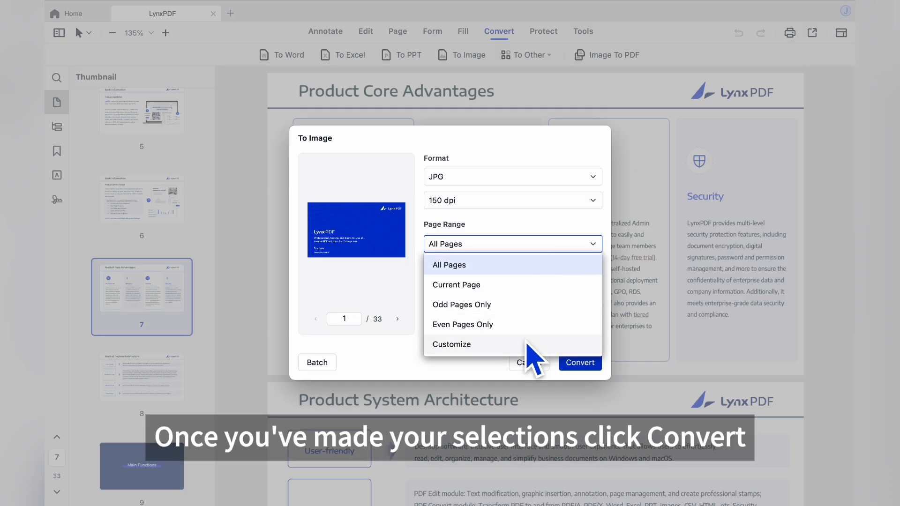
left_click(551, 228)
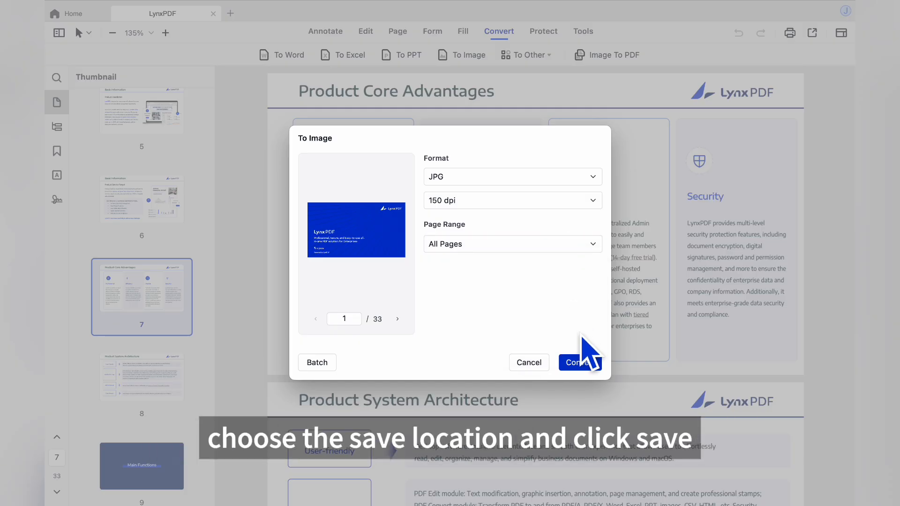
left_click(581, 362)
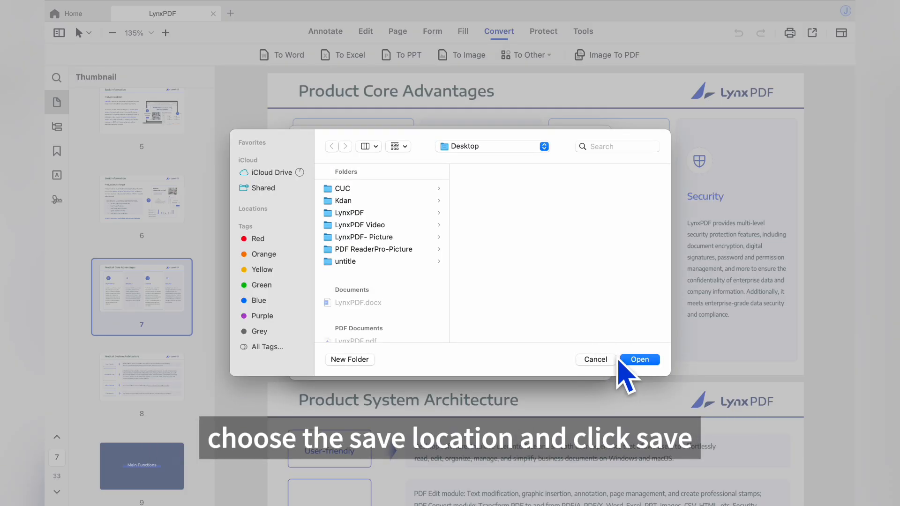
left_click(598, 360)
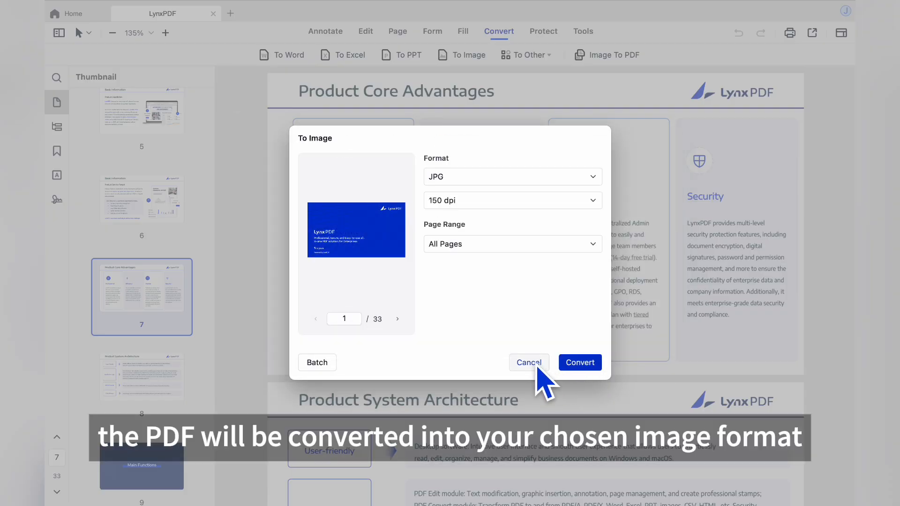
left_click(538, 368)
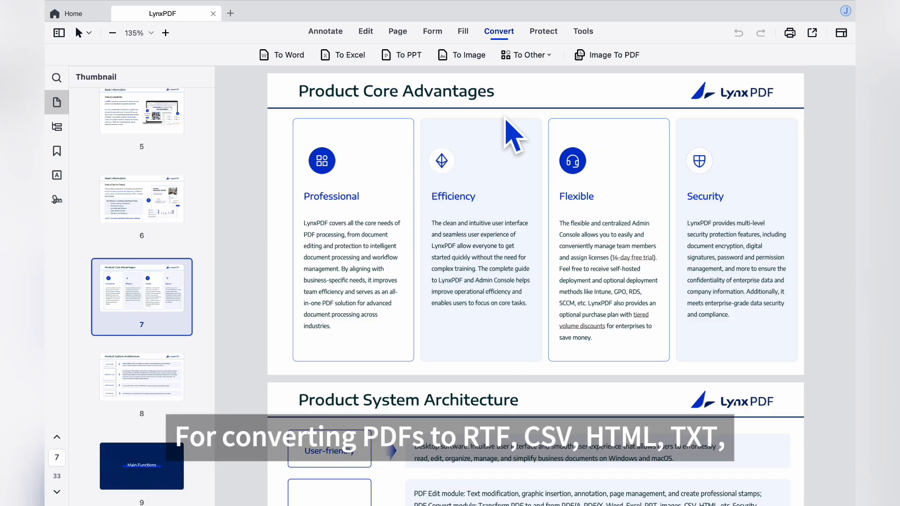
Review the other output formats and the Markdown conversion settings, then close them without converting.
left_click(525, 55)
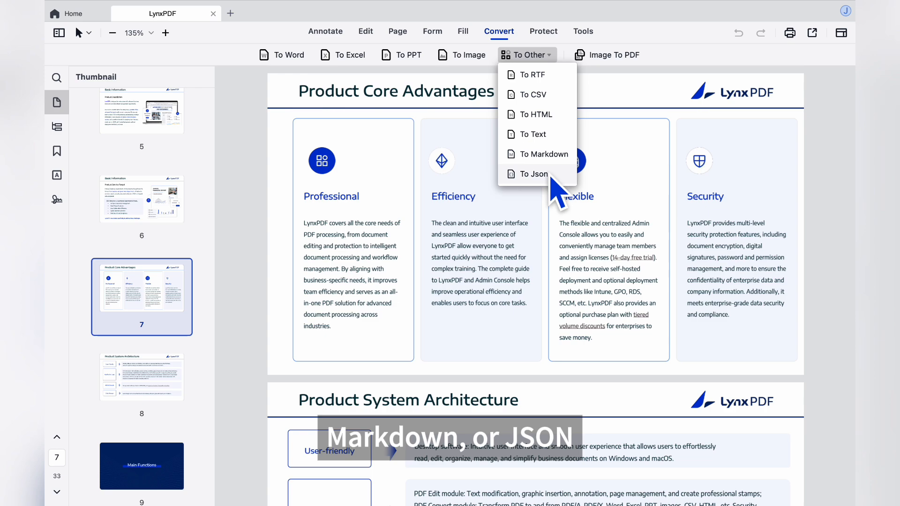
left_click(539, 154)
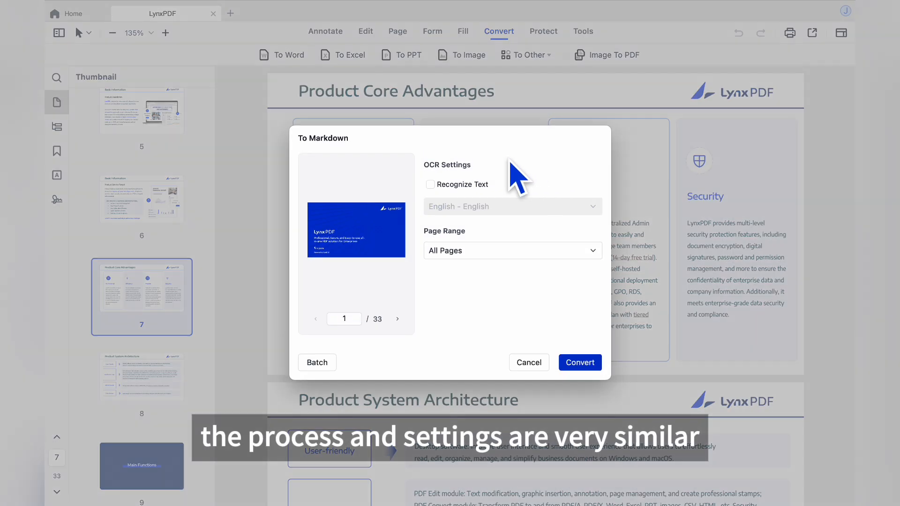
left_click(529, 362)
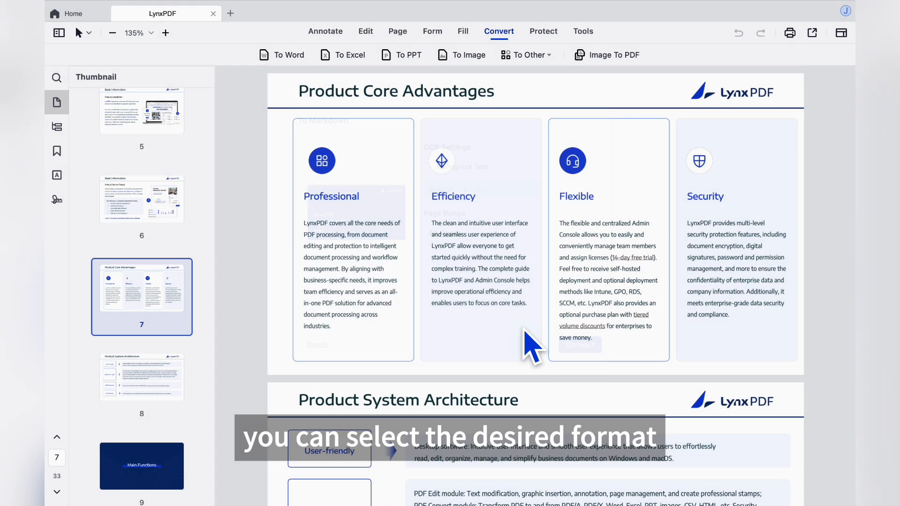
Try a CSV conversion of All Pages with Create Sheet for each Table, backing out once the save location is requested.
left_click(545, 56)
left_click(546, 95)
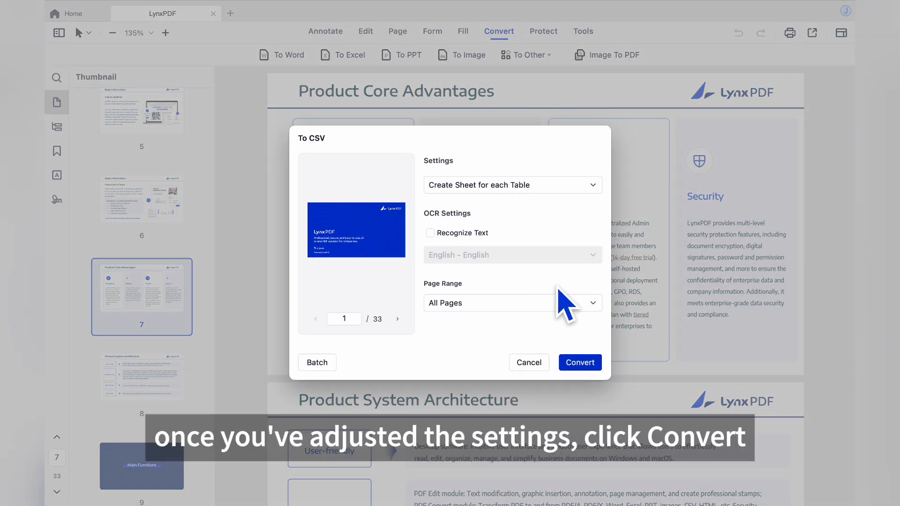
left_click(579, 363)
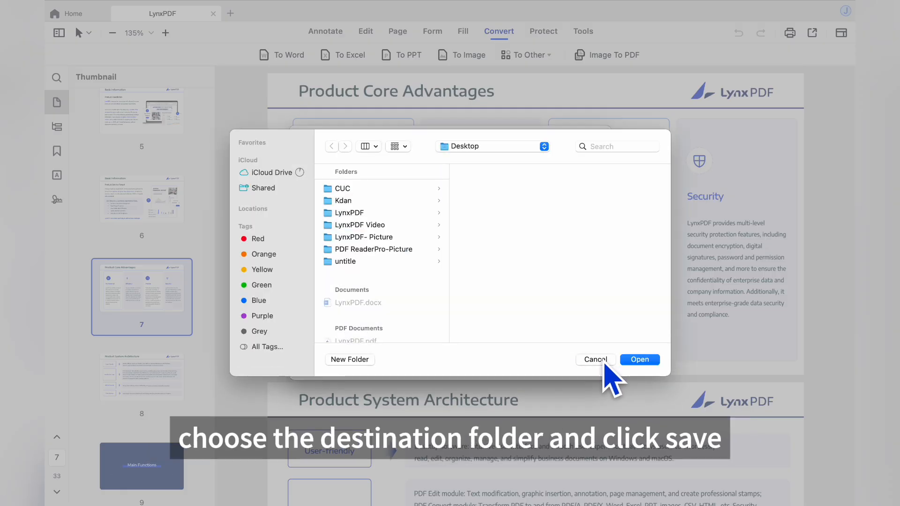
left_click(609, 362)
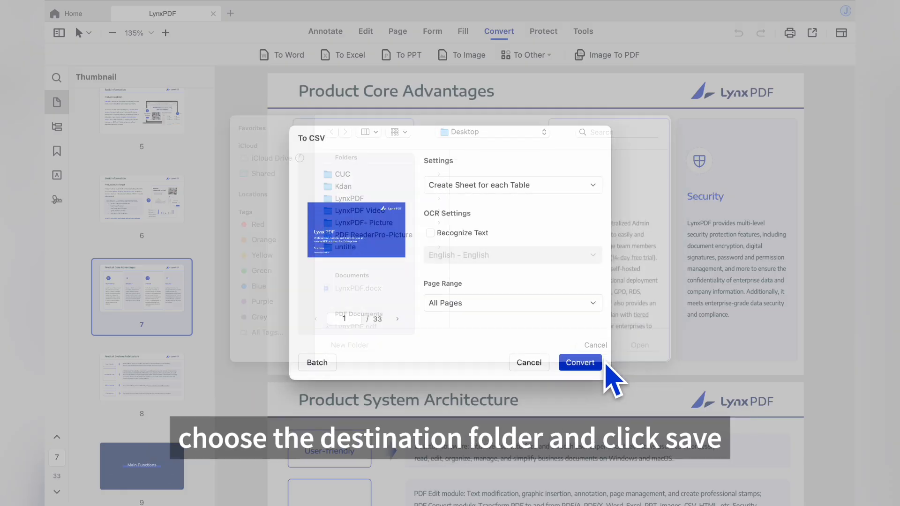
left_click(534, 368)
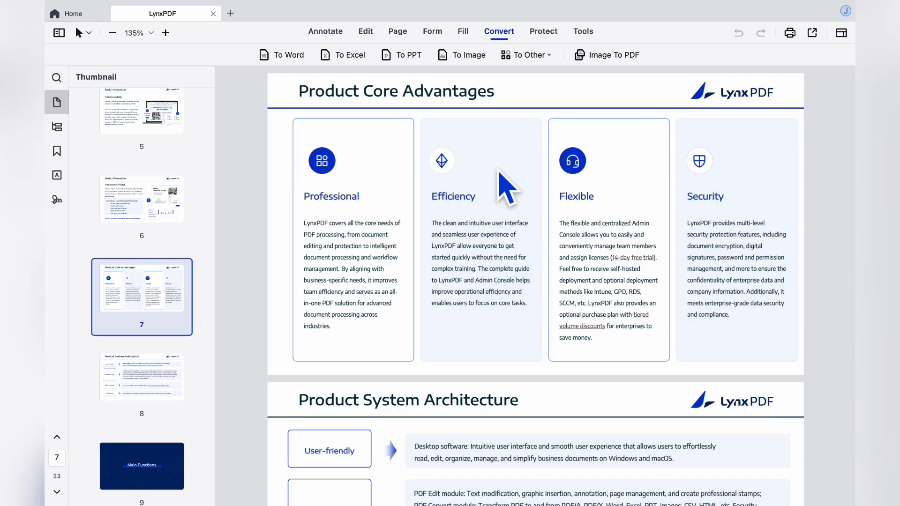
View the batch conversion window reached from the Word conversion settings, and close it.
left_click(295, 65)
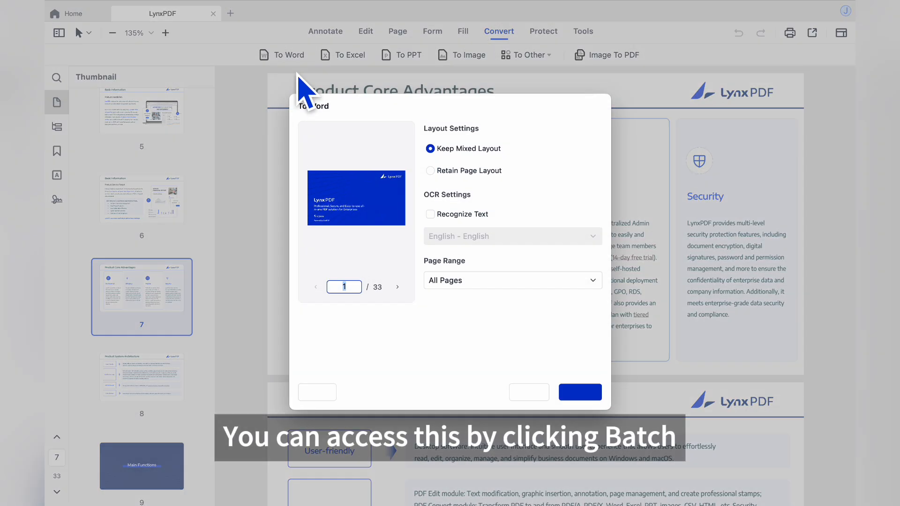
left_click(330, 397)
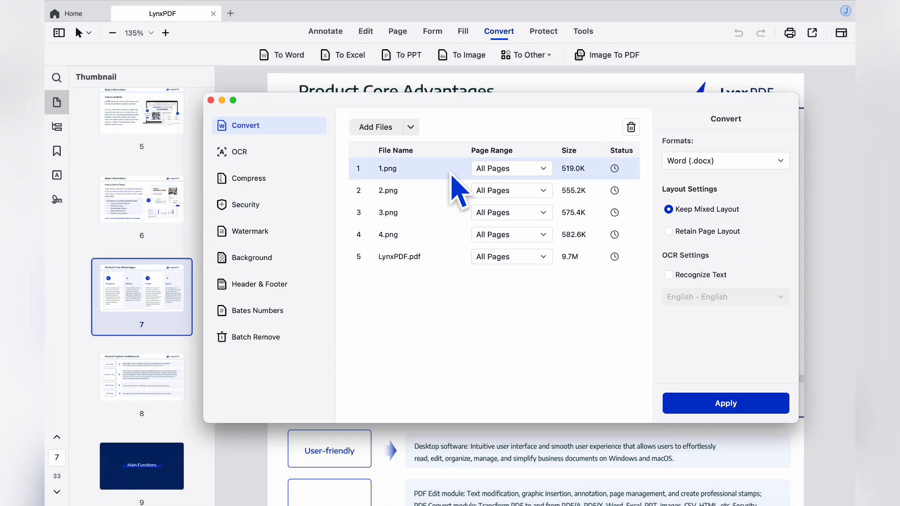
left_click(211, 100)
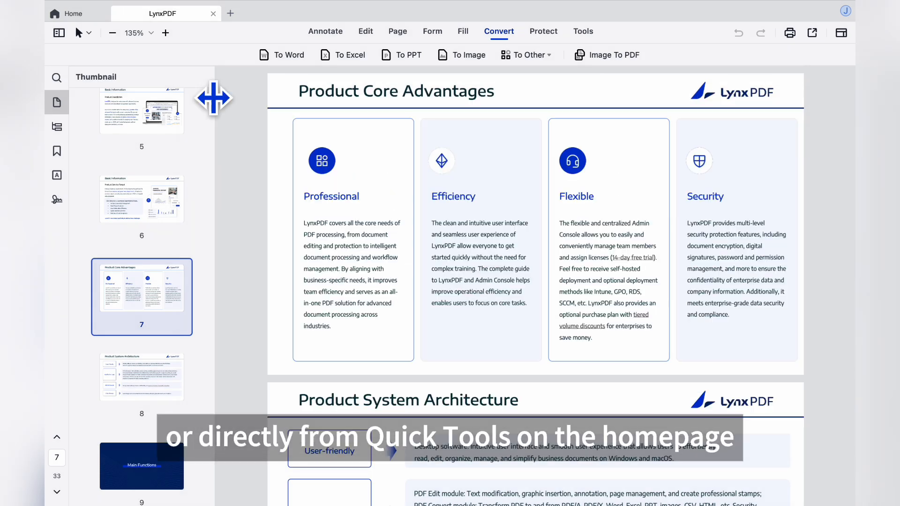
Start a batch job from the home page and add four more PDFs from the LynxPDF folder.
left_click(87, 15)
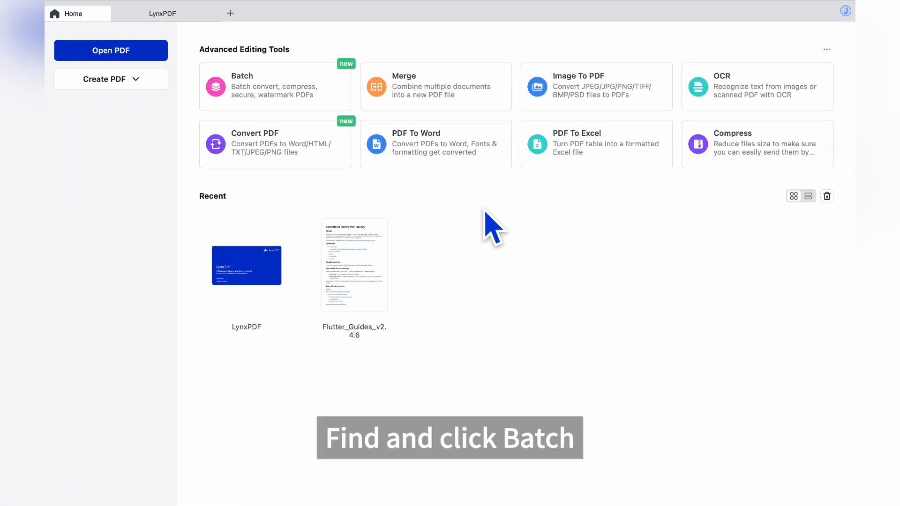
left_click(284, 75)
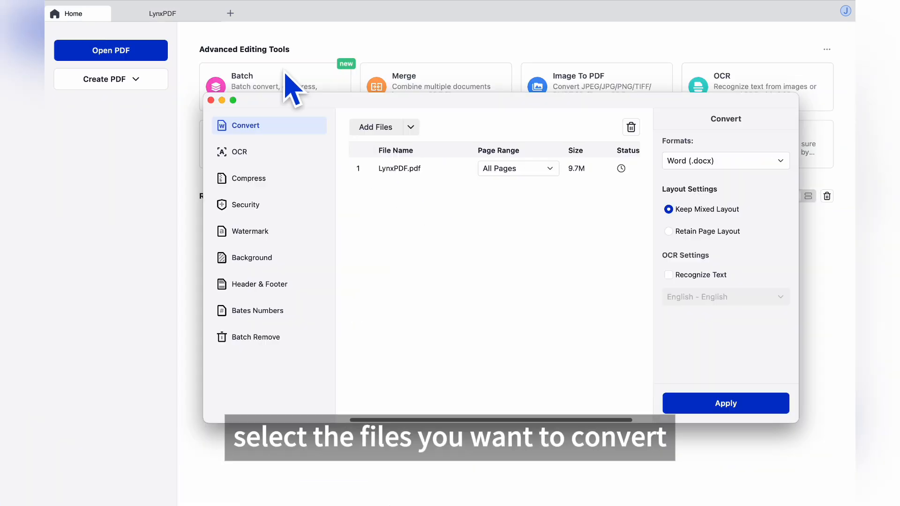
left_click(375, 131)
left_click(375, 148)
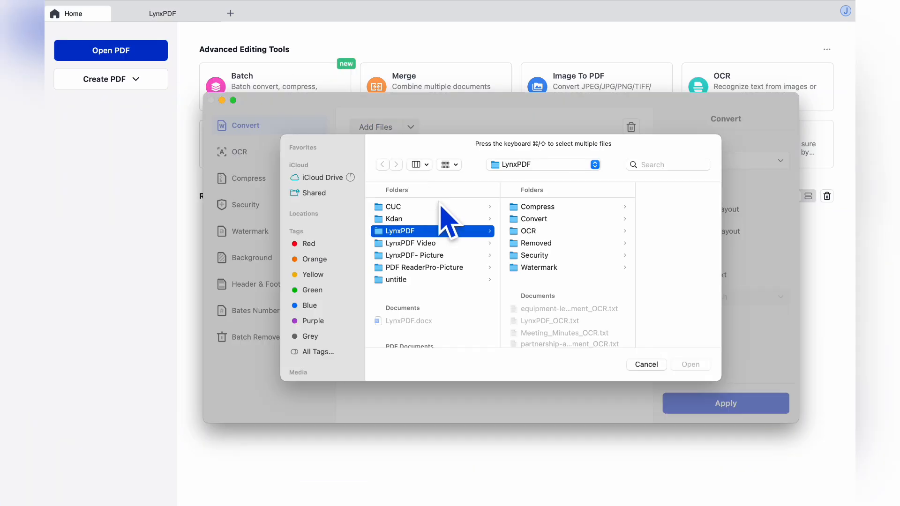
scroll(546, 281, "down", 3)
left_click(547, 300)
left_click(543, 336, "shift")
left_click(703, 365)
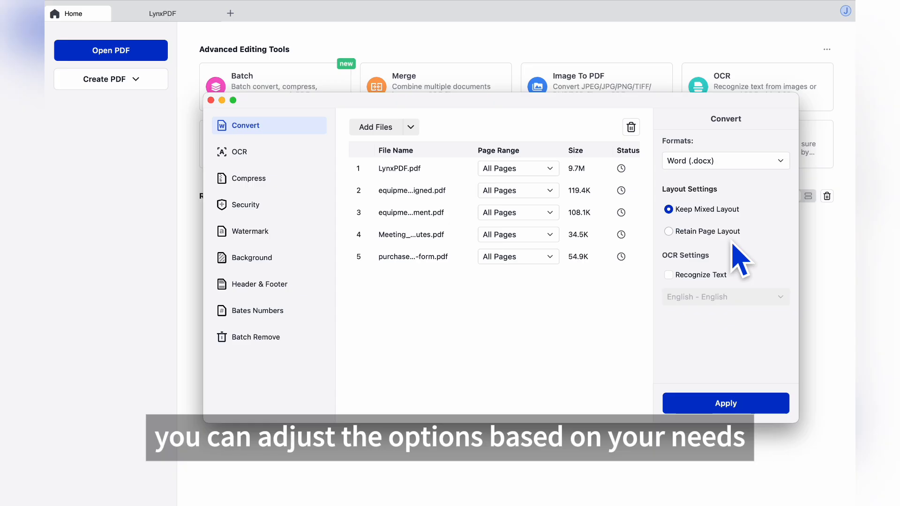
Run the batch conversion to Word (.docx) with Keep Mixed Layout, accept the save folder, and close the batch window.
left_click(733, 406)
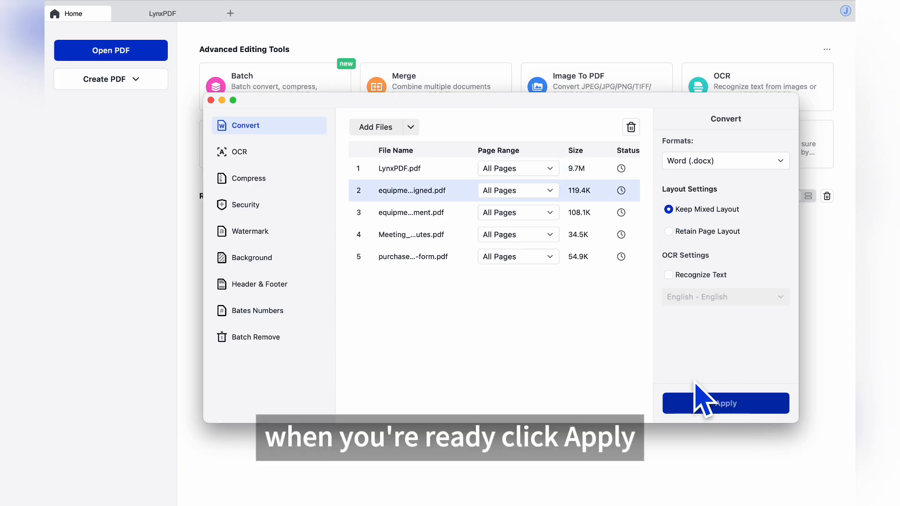
left_click(690, 364)
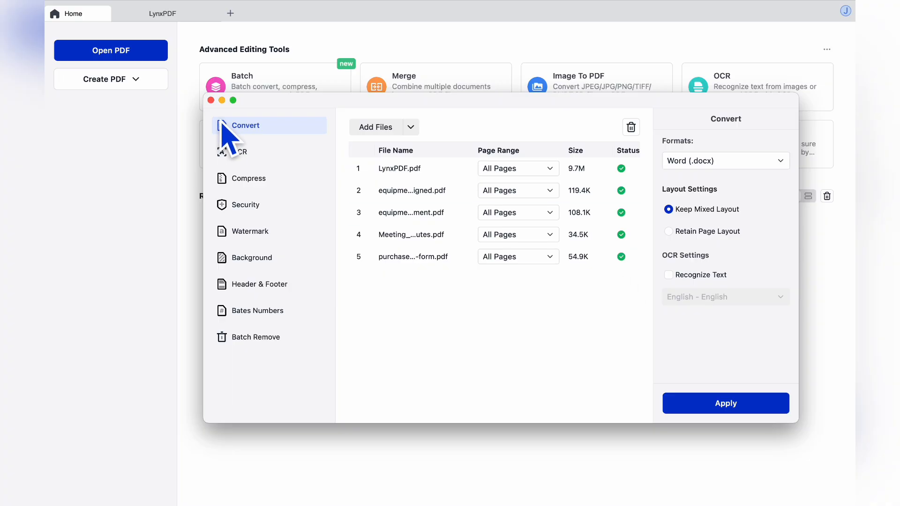
left_click(211, 100)
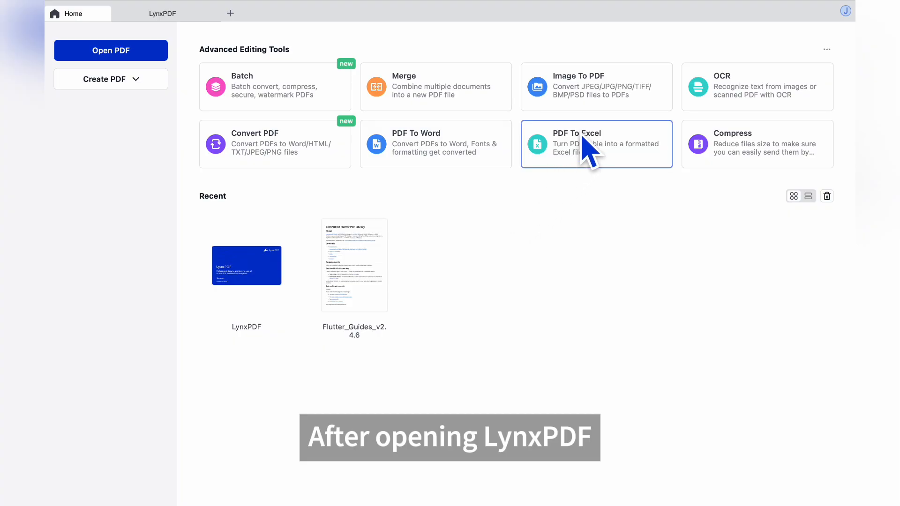
Start an Image To PDF conversion with 1.png through 4.png from the LynxPDF- Picture folder.
left_click(617, 94)
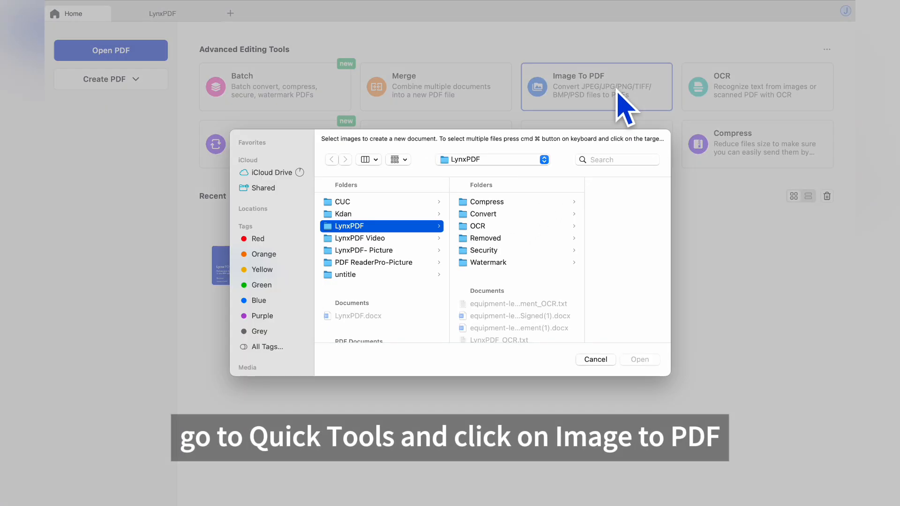
left_click(414, 251)
left_click(483, 202)
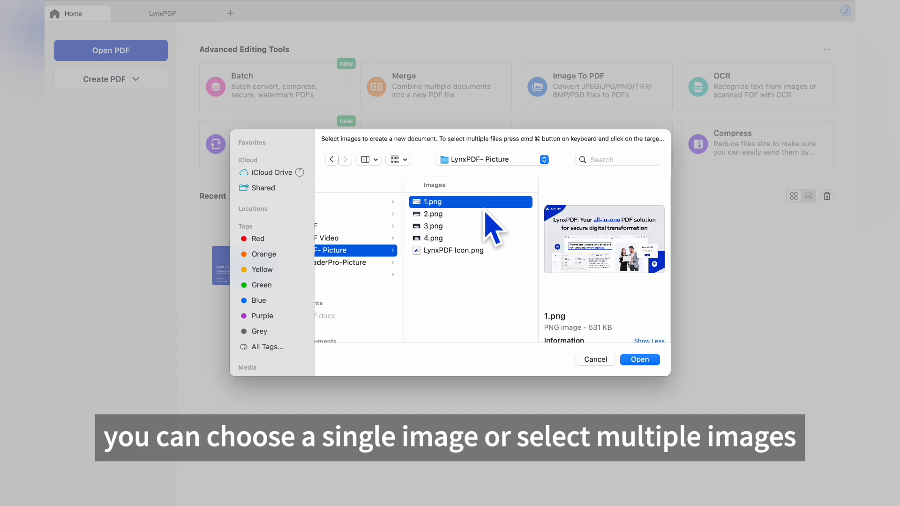
left_click(457, 239, "shift")
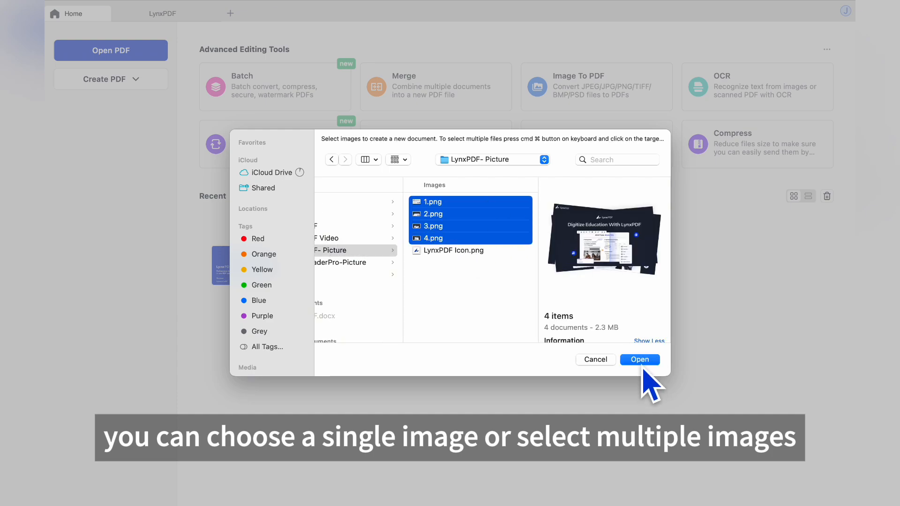
left_click(641, 361)
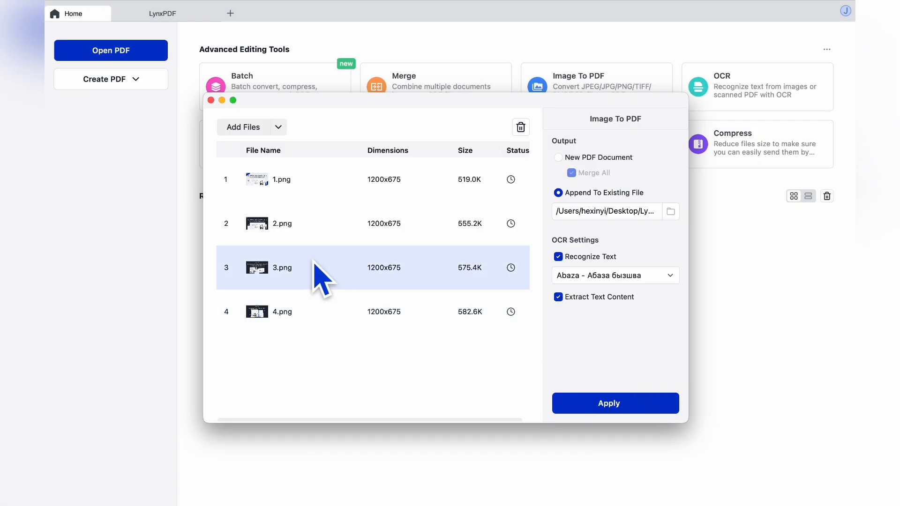
Add LynxPDF Icon.png to the images being converted to PDF.
left_click(257, 135)
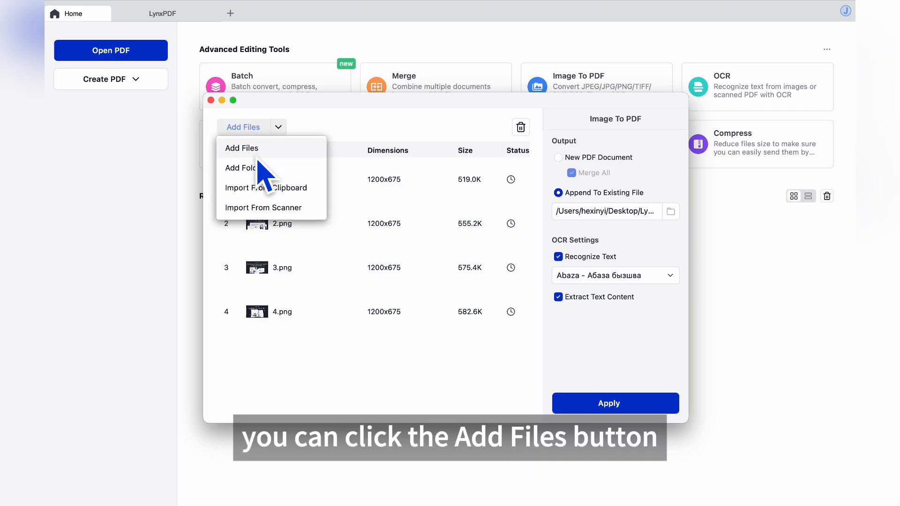
left_click(257, 149)
left_click(475, 256)
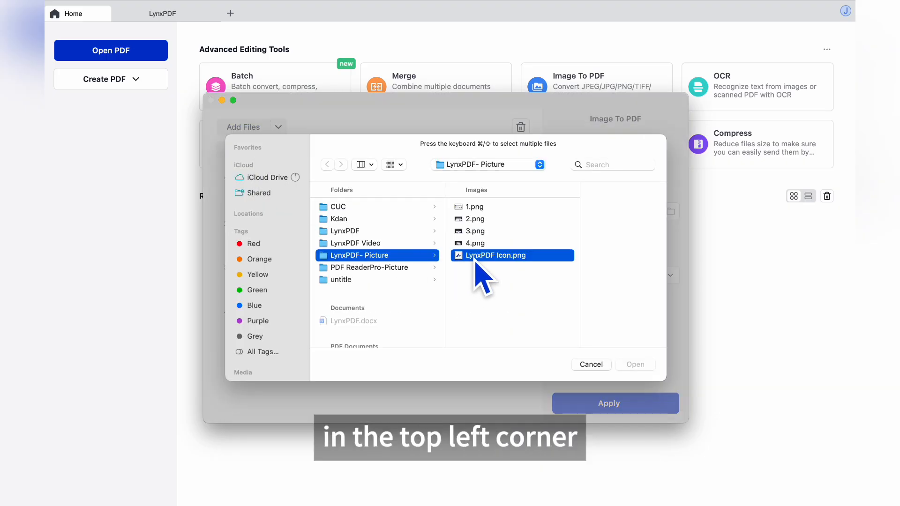
left_click(633, 366)
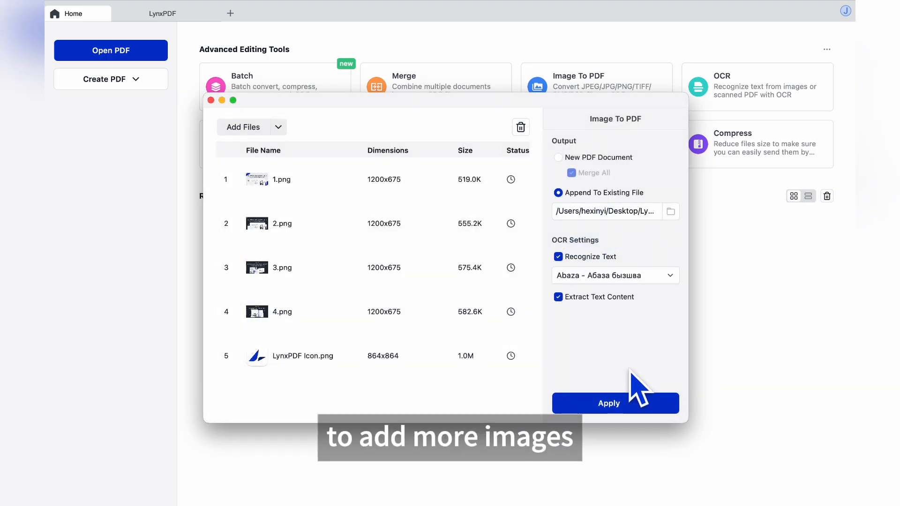
Remove 2.png from the list of images being converted to PDF and confirm the deletion.
left_click(515, 222)
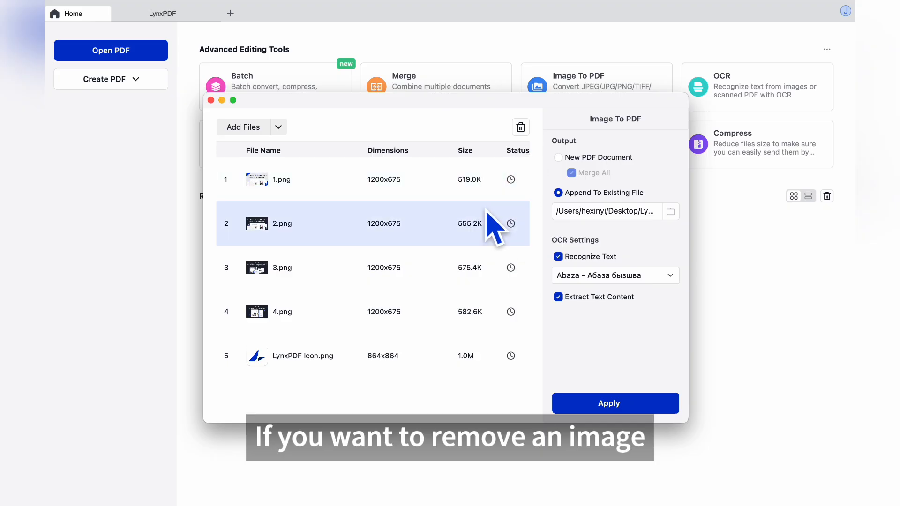
left_click(521, 127)
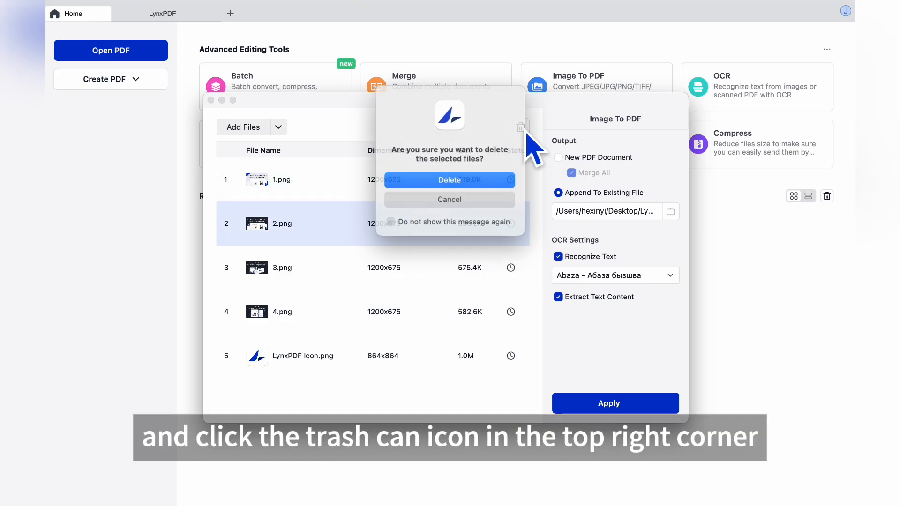
left_click(471, 184)
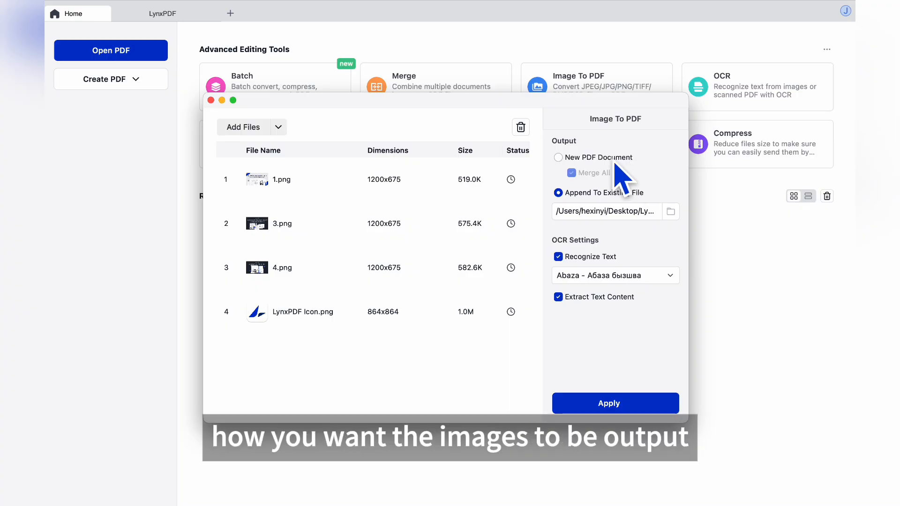
Switch the output to a new PDF document, then back to appending to an existing file, choosing LynxPDF.pdf from the Desktop.
left_click(558, 157)
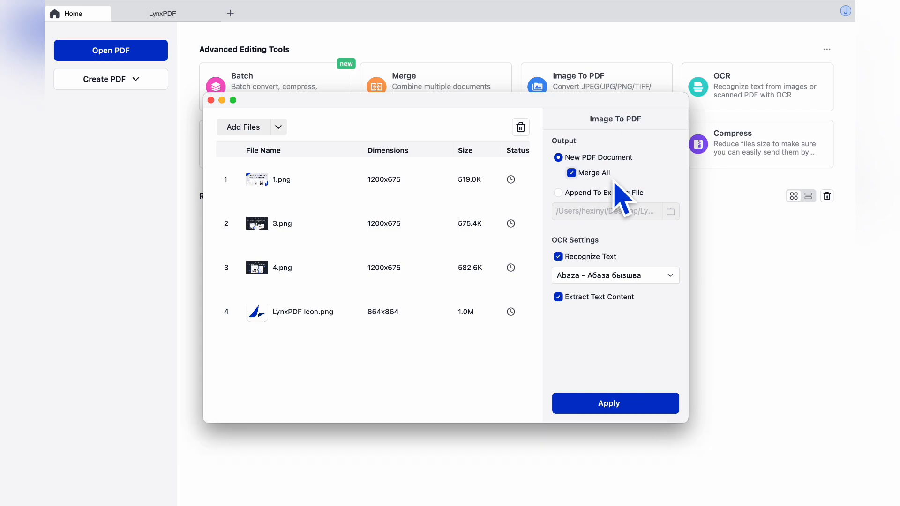
left_click(595, 193)
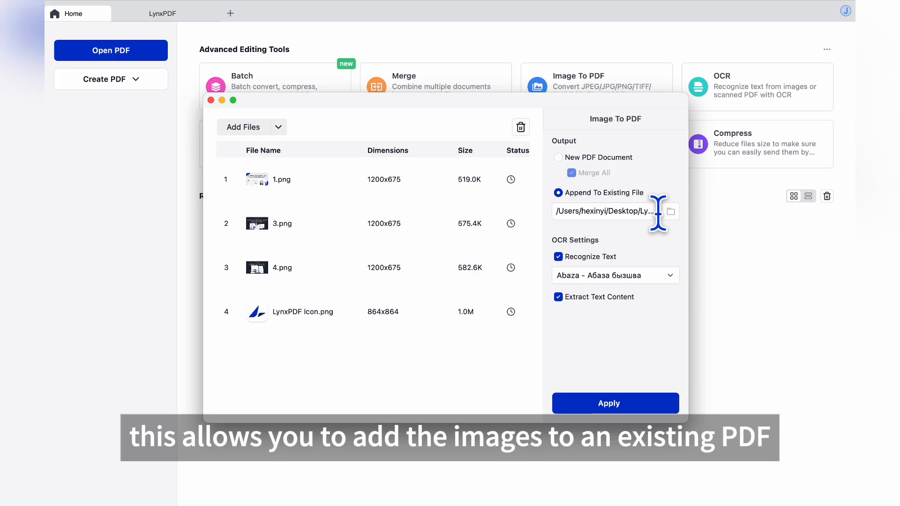
left_click(671, 213)
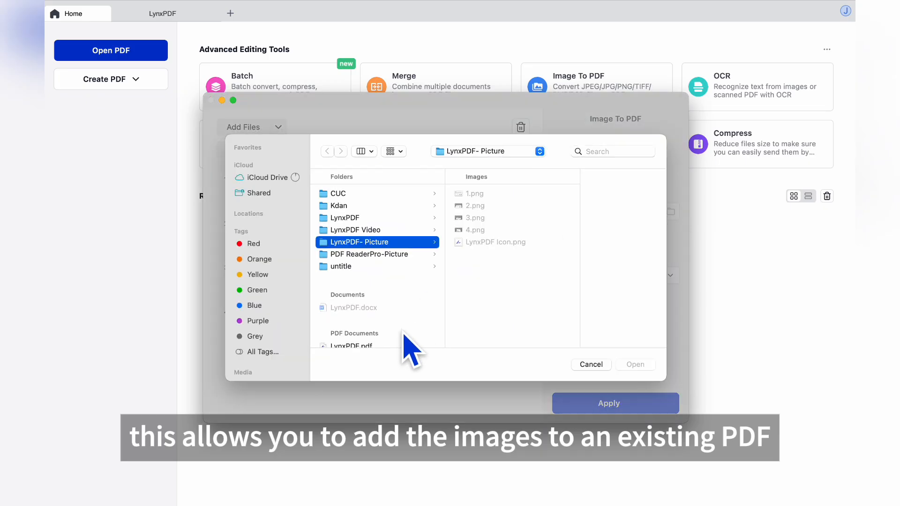
scroll(406, 347, "down", 2)
left_click(377, 327)
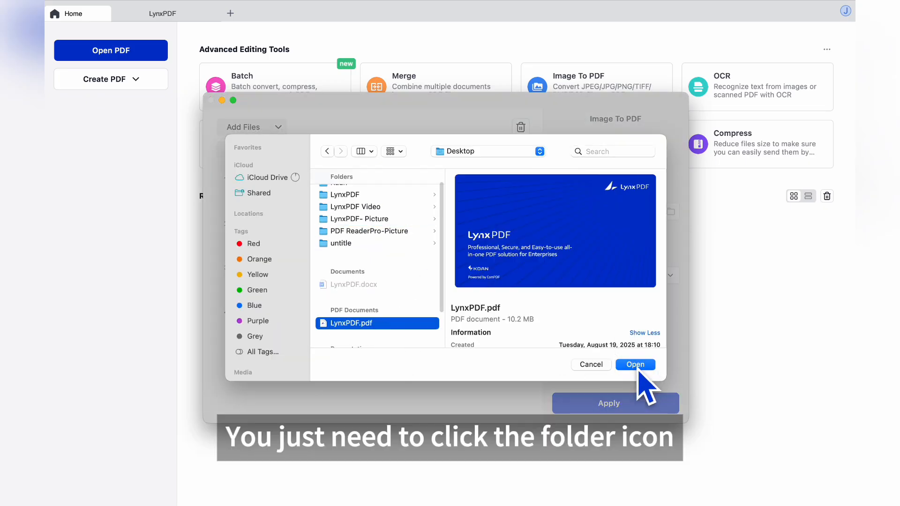
left_click(637, 368)
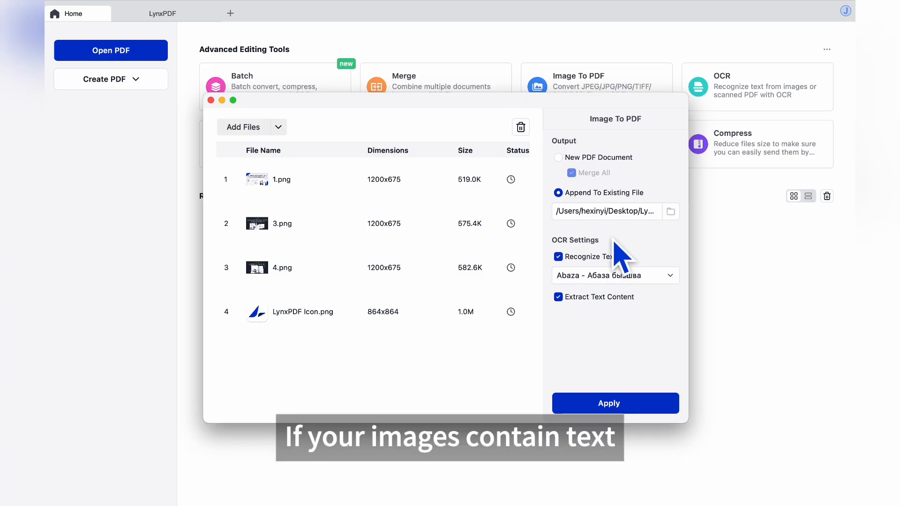
Turn Recognize Text off and back on in the OCR settings, then close the Image To PDF window without applying.
left_click(558, 257)
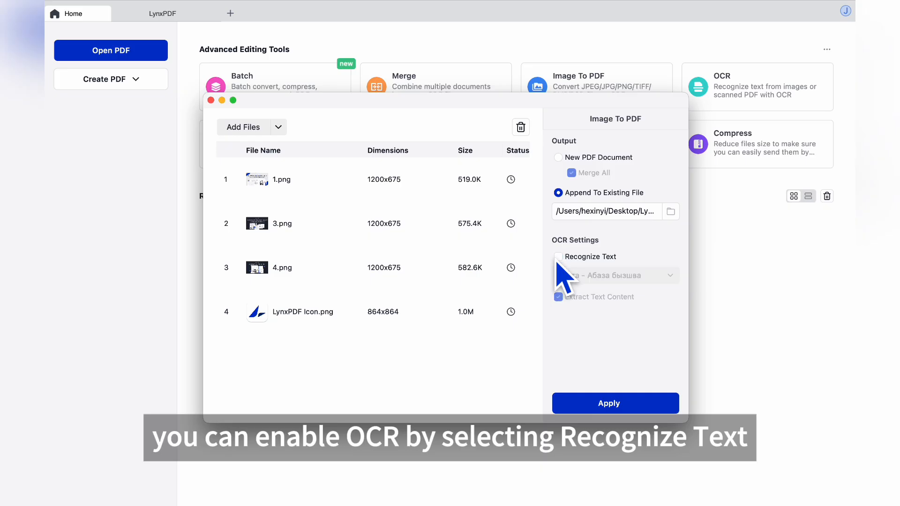
left_click(557, 257)
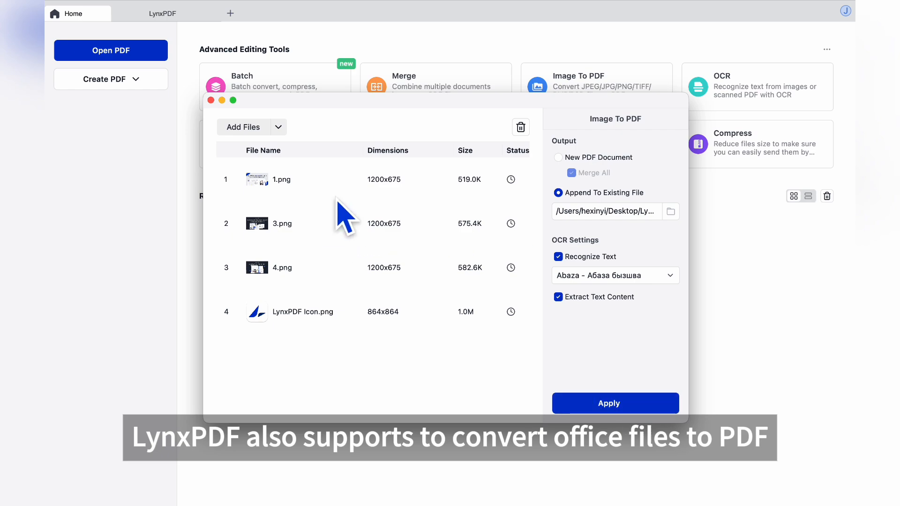
left_click(211, 100)
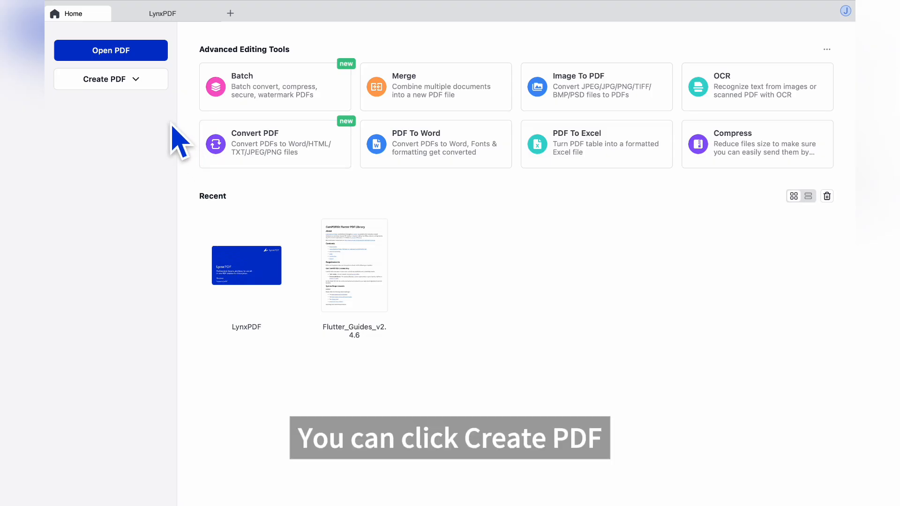
Try to create a new PDF from the LynxPDF.pptx presentation on the Desktop.
left_click(136, 82)
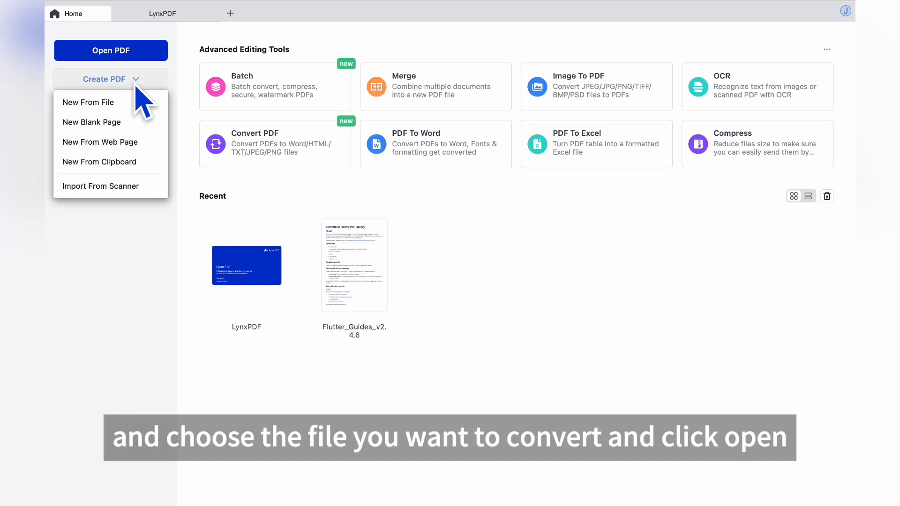
left_click(124, 103)
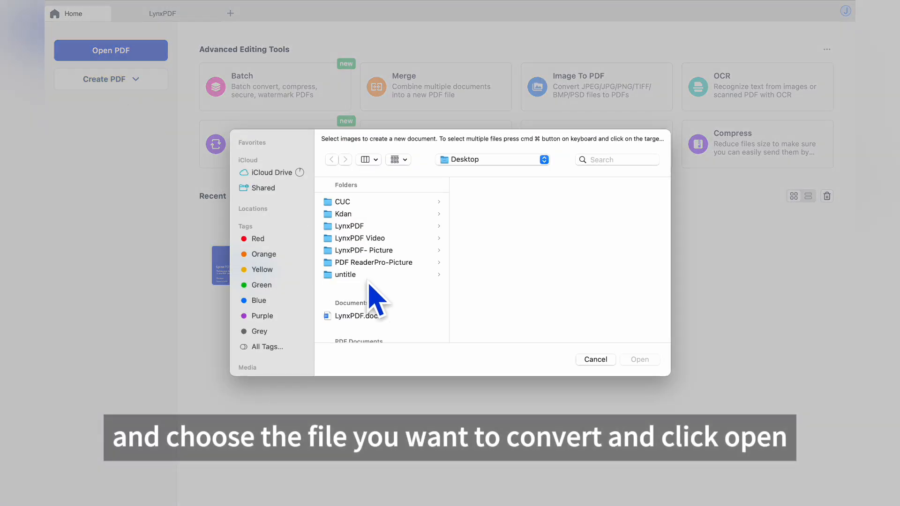
scroll(375, 300, "down", 4)
left_click(375, 292)
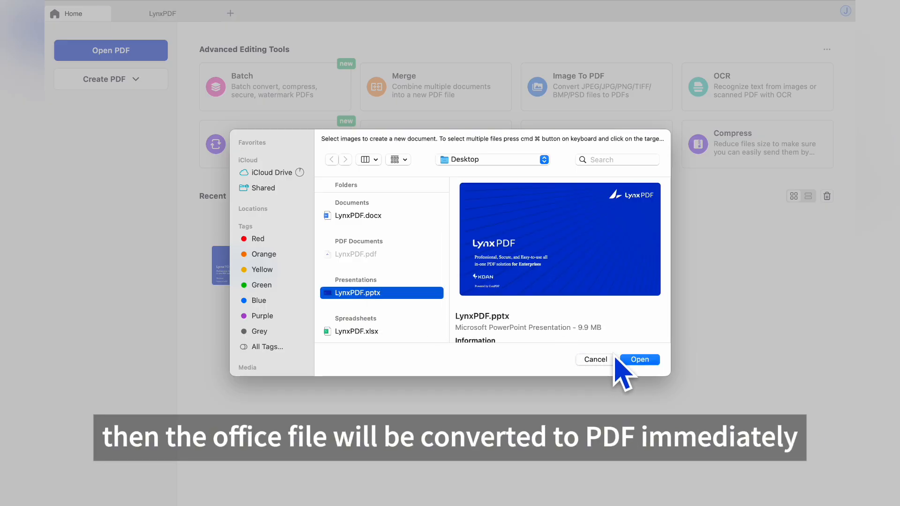
left_click(638, 359)
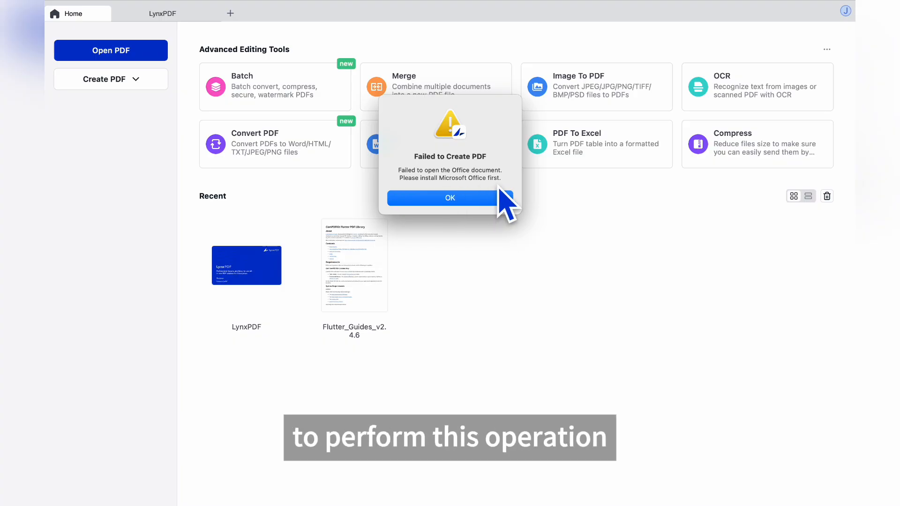
left_click(456, 198)
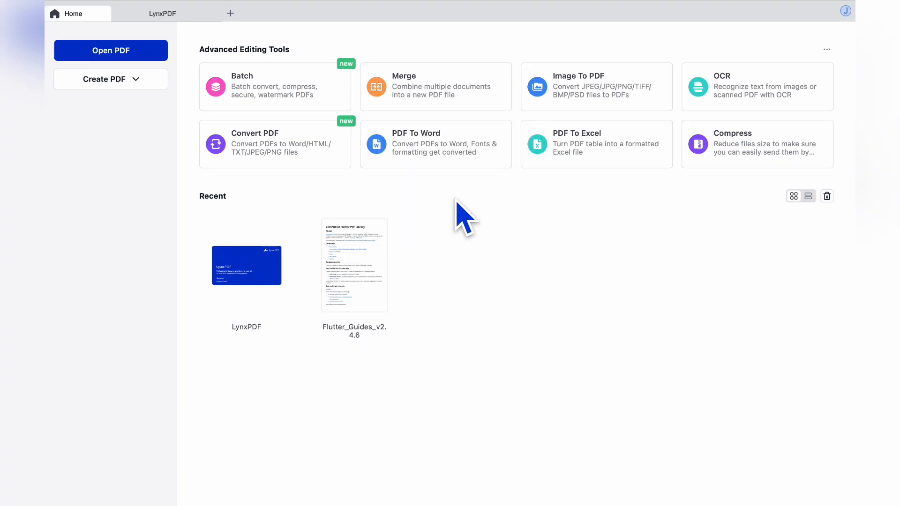